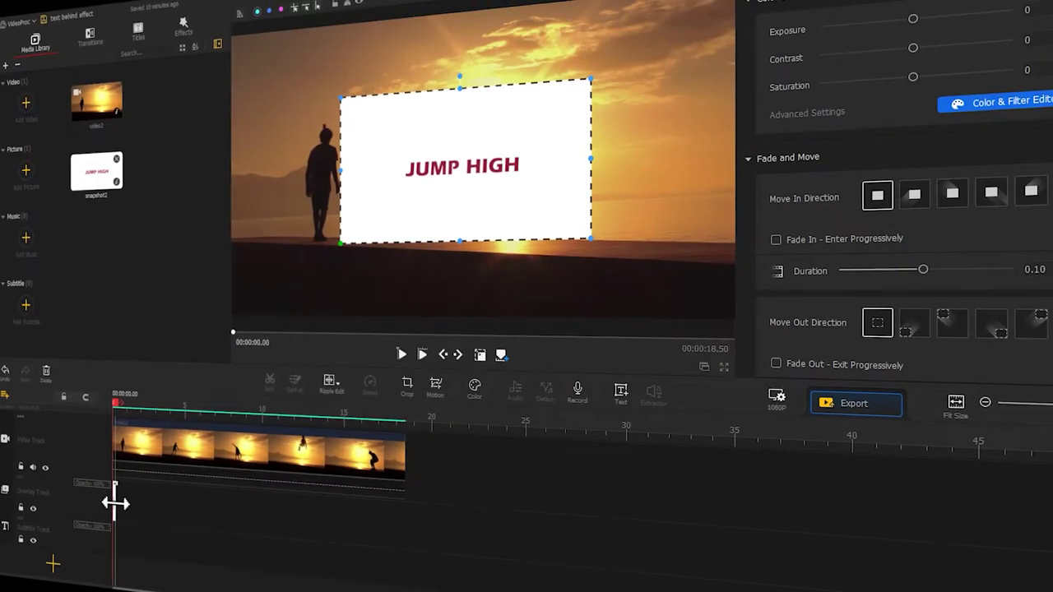
- Stretch the JUMP HIGH overlay to the video end and apply Multiply blend to drop its white card
{"action": "left_click_drag", "start_coordinate": [113, 501], "coordinate": [408, 524]}
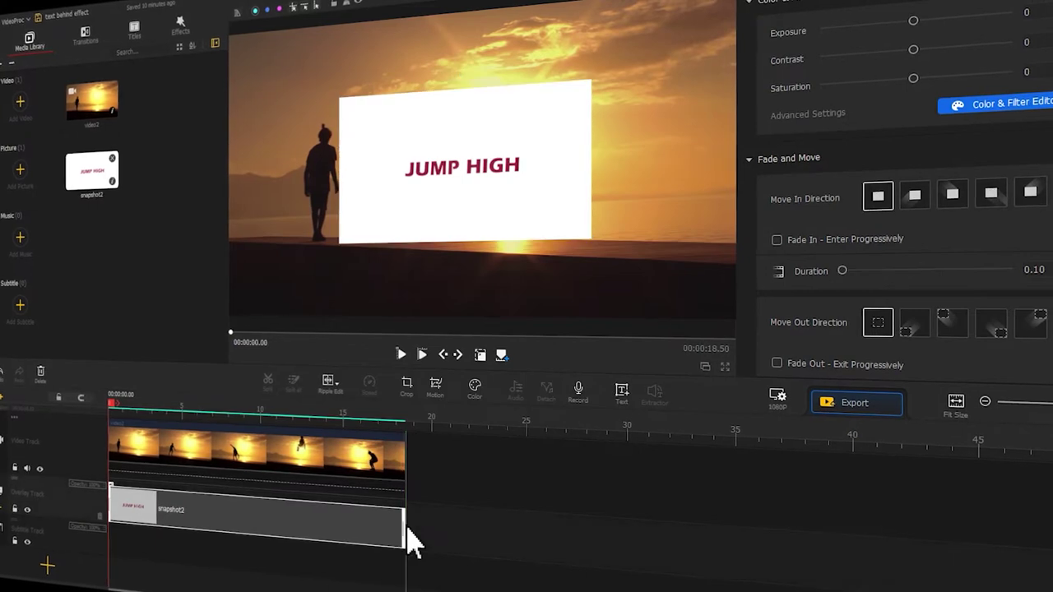
{"action": "left_click", "coordinate": [325, 538]}
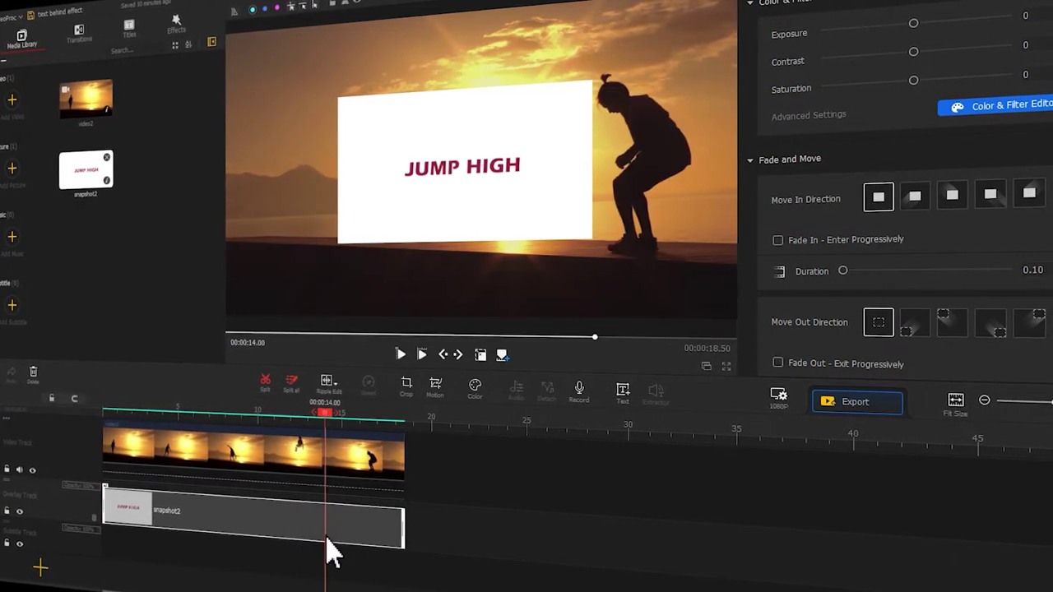
{"action": "scroll", "coordinate": [1040, 354], "scroll_direction": "down", "scroll_amount": 10}
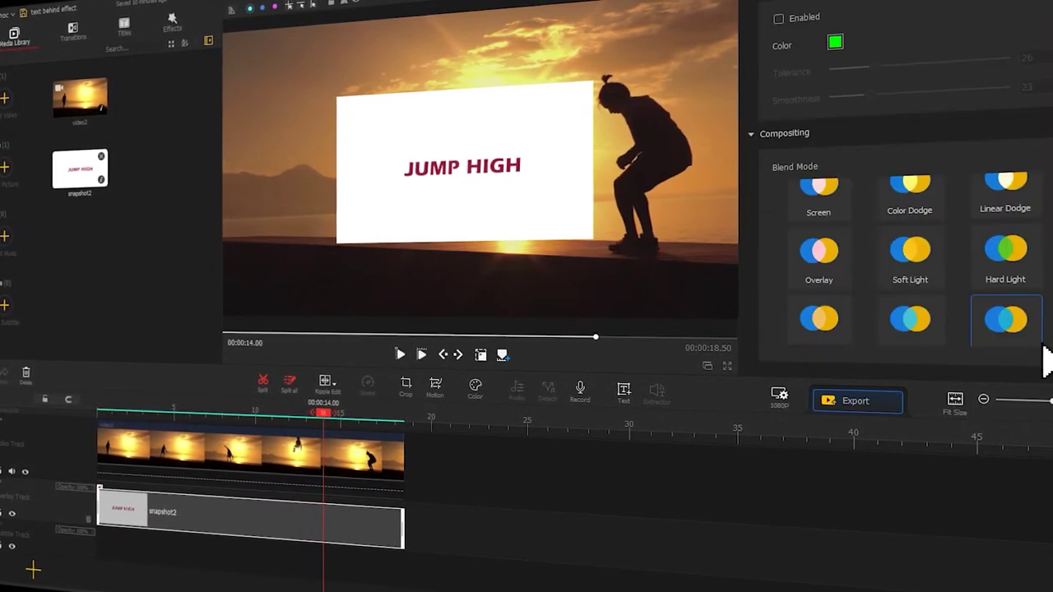
{"action": "scroll", "coordinate": [909, 263], "scroll_direction": "up", "scroll_amount": 3}
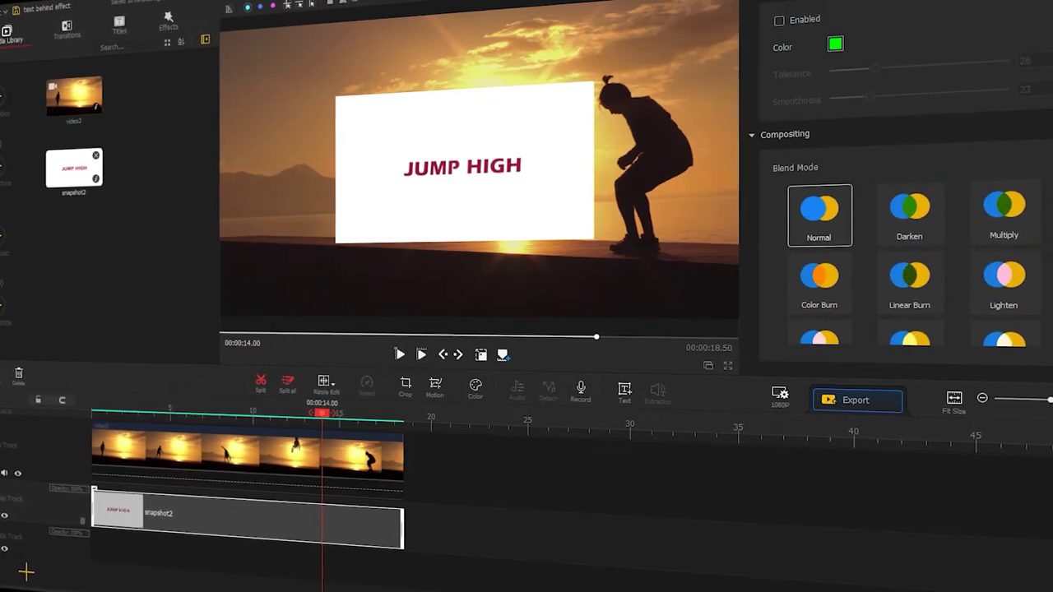
{"action": "left_click", "coordinate": [1004, 220]}
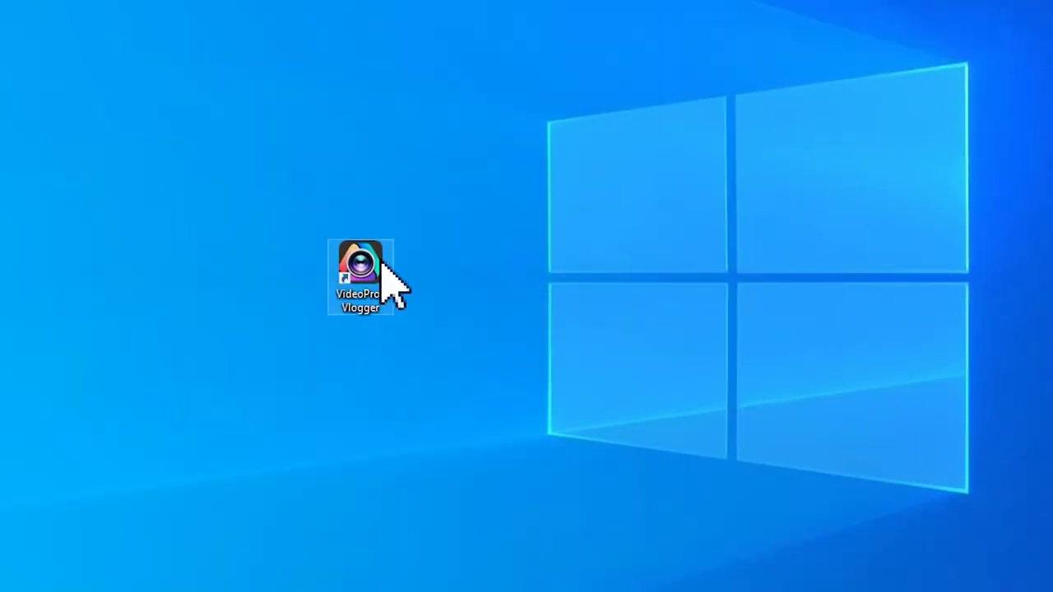
- Launch VideoProc Vlogger and create a new project named 'text behind effect'
{"action": "double_click", "coordinate": [381, 262]}
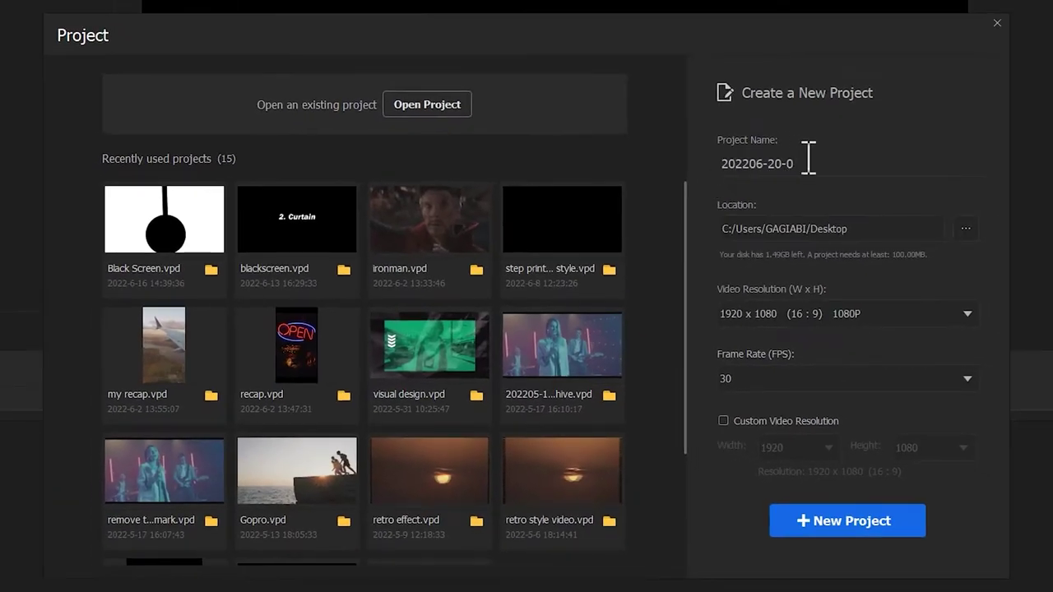
{"action": "left_click", "coordinate": [809, 162]}
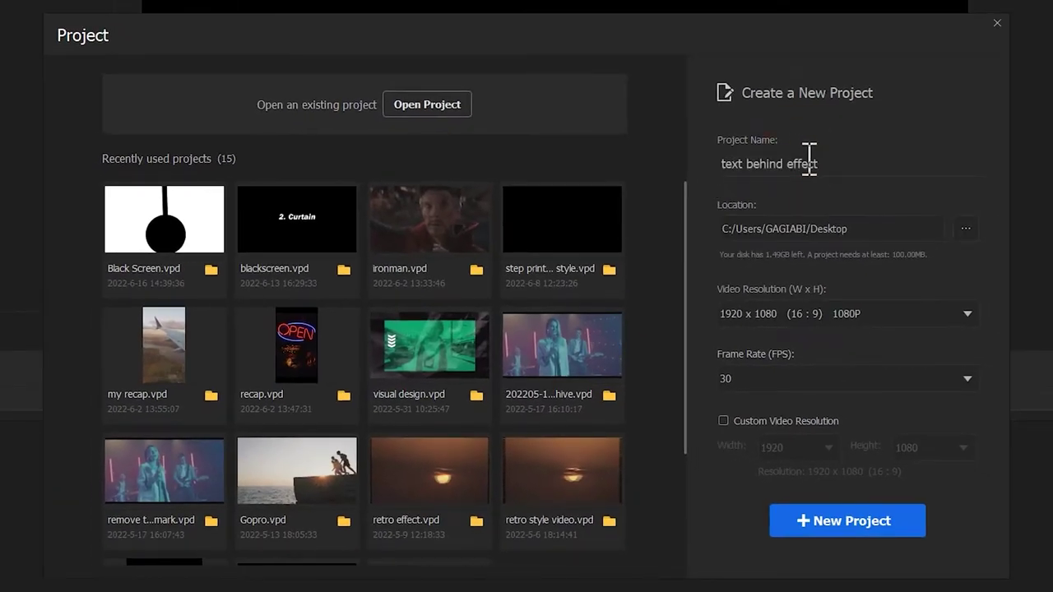
{"action": "left_click", "coordinate": [840, 527]}
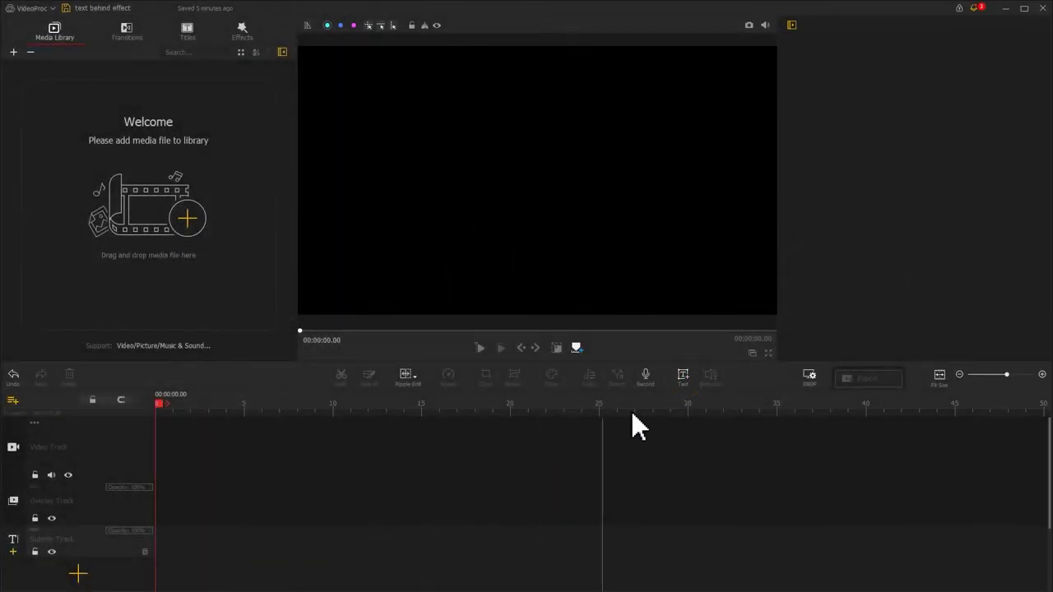
- Add a new title and replace its placeholder text with GRADUATION
{"action": "left_click", "coordinate": [683, 376]}
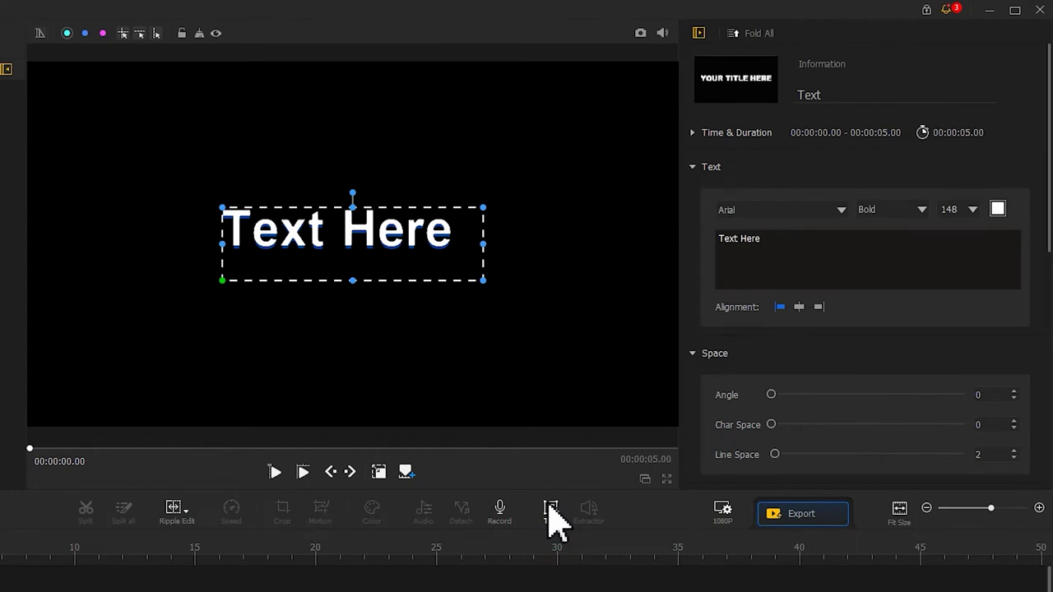
{"action": "left_click_drag", "start_coordinate": [789, 247], "coordinate": [715, 245]}
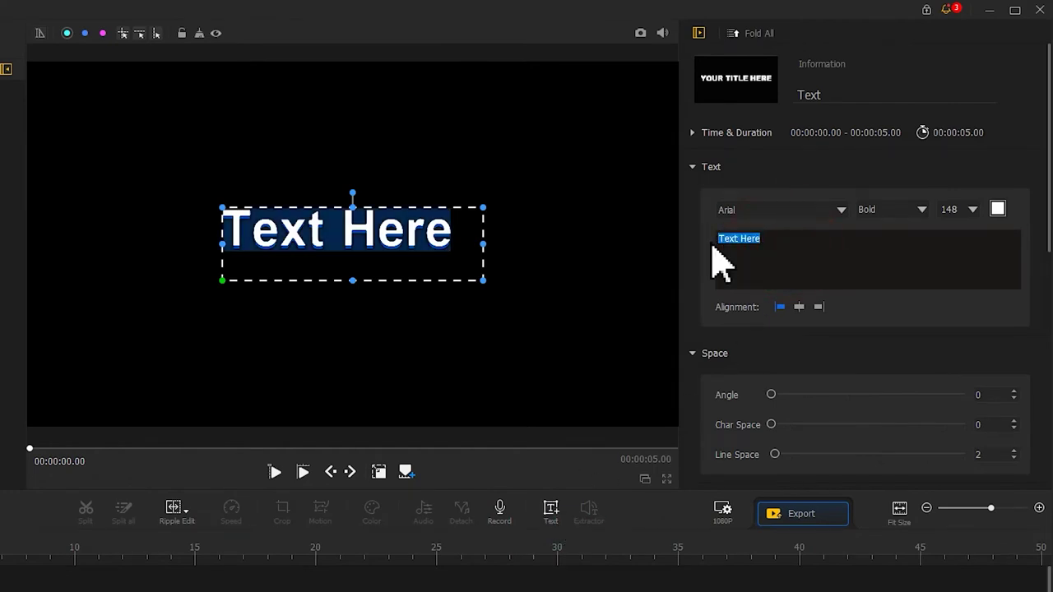
{"action": "type", "text": "GRADUATION"}
- Set the title font to Arial Rounded MT Bold at size 180
{"action": "left_click", "coordinate": [736, 209]}
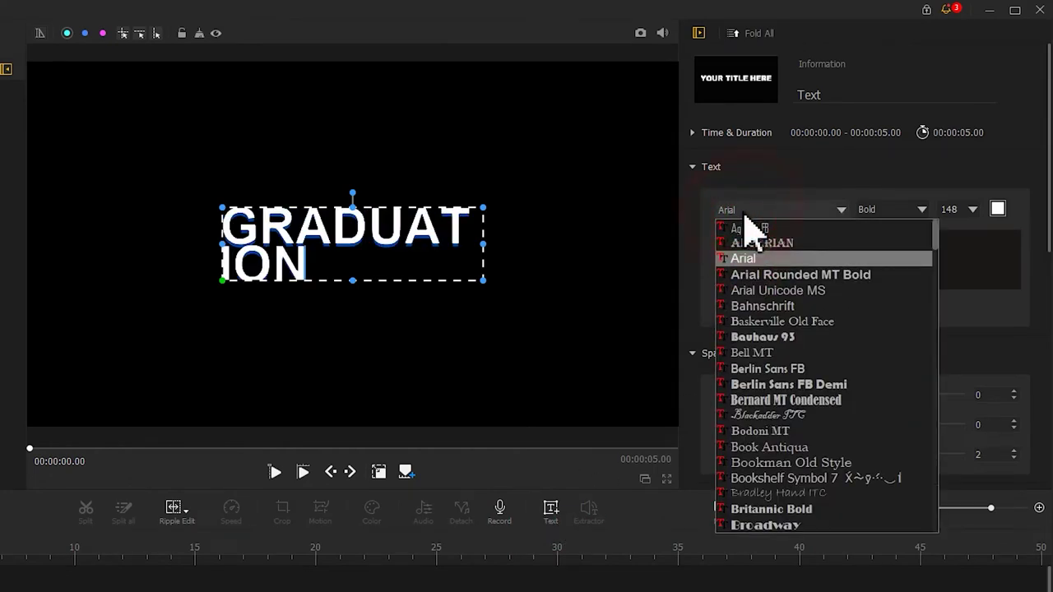
{"action": "left_click", "coordinate": [760, 274]}
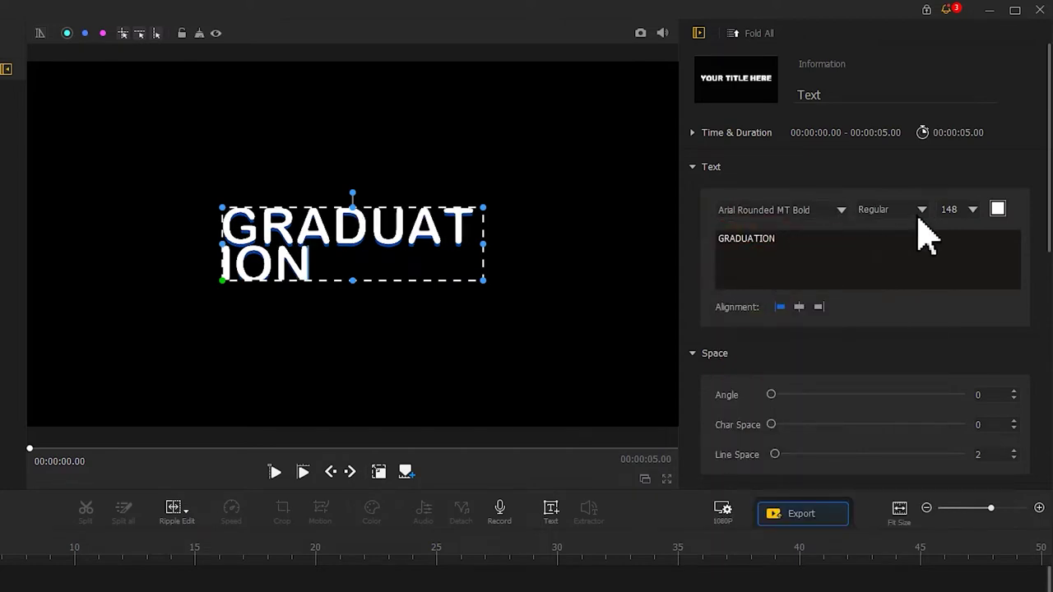
{"action": "double_click", "coordinate": [964, 208]}
{"action": "type", "text": "180"}
{"action": "key", "text": "Return"}
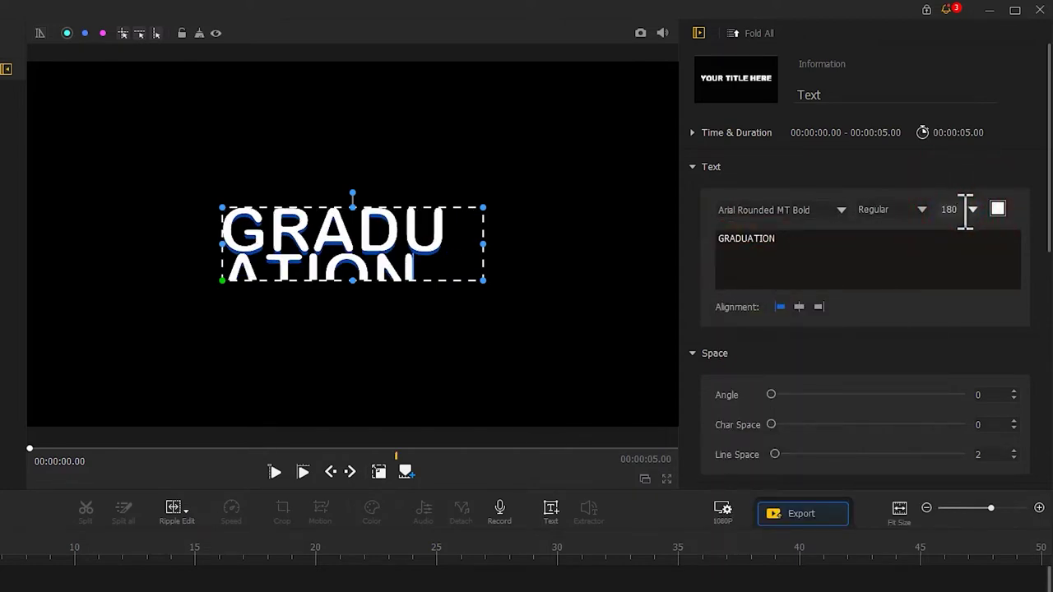
- Widen the text box on both sides so GRADUATION fits on one line
{"action": "left_click_drag", "start_coordinate": [222, 246], "coordinate": [125, 245]}
{"action": "left_click_drag", "start_coordinate": [485, 245], "coordinate": [591, 245]}
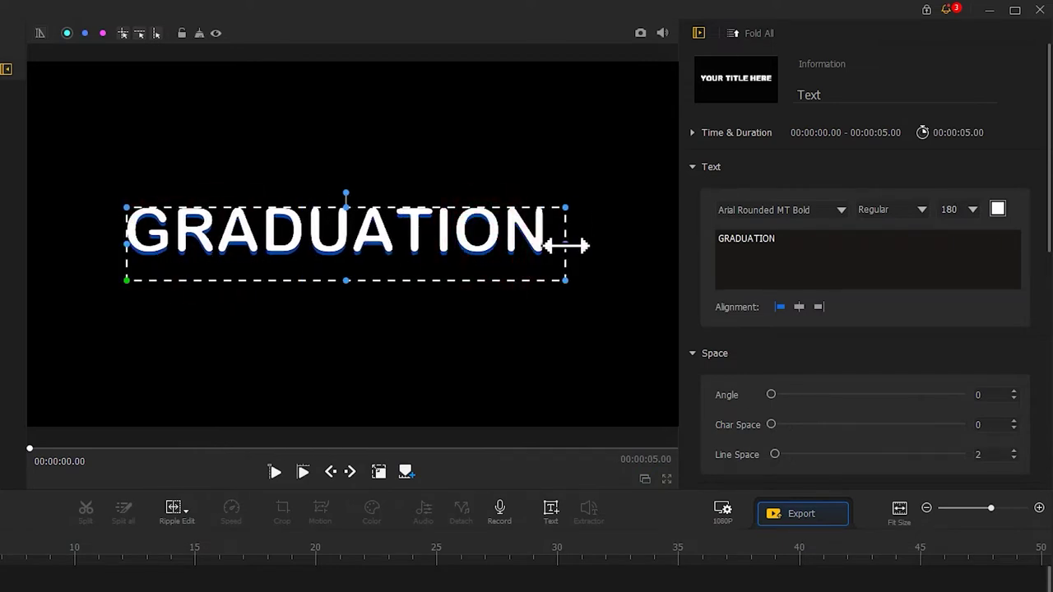
{"action": "left_click", "coordinate": [381, 472]}
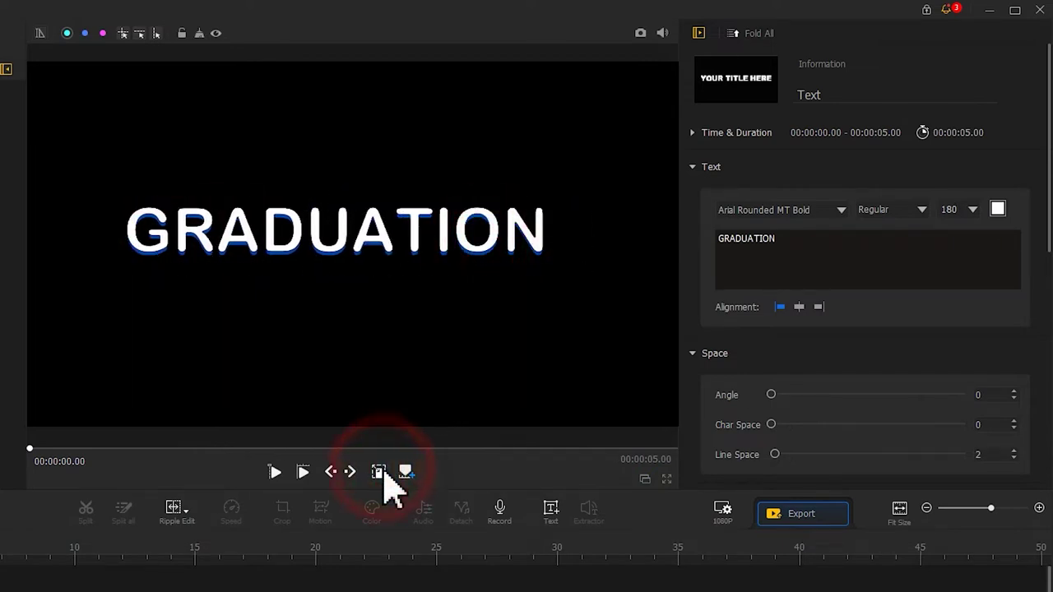
- Set GRADUATION's character spacing to 40 and its text shadow offset to 0
{"action": "left_click_drag", "start_coordinate": [1037, 132], "coordinate": [1037, 242]}
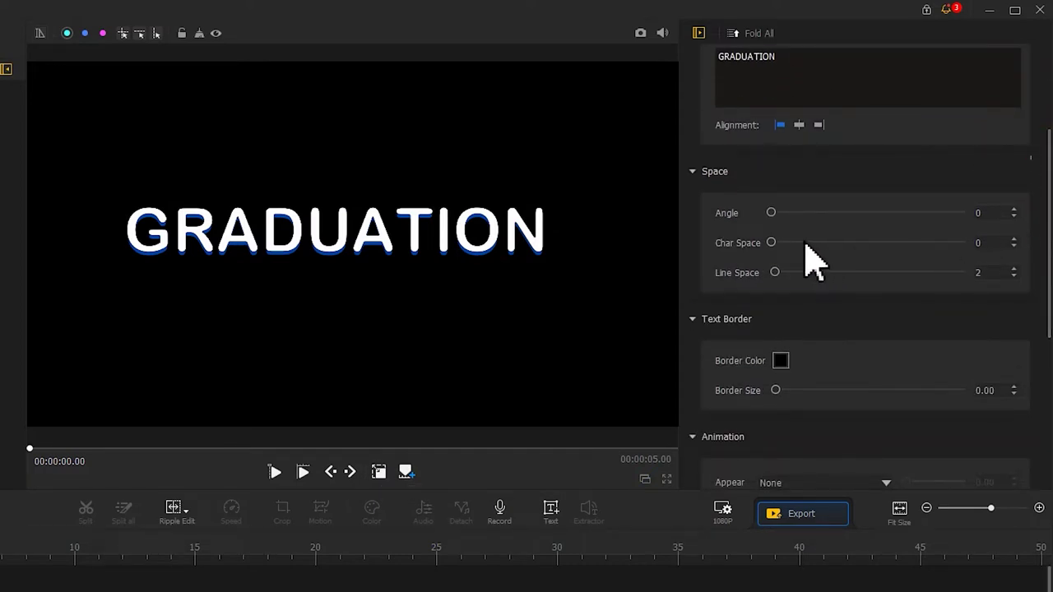
{"action": "left_click_drag", "start_coordinate": [771, 243], "coordinate": [848, 243]}
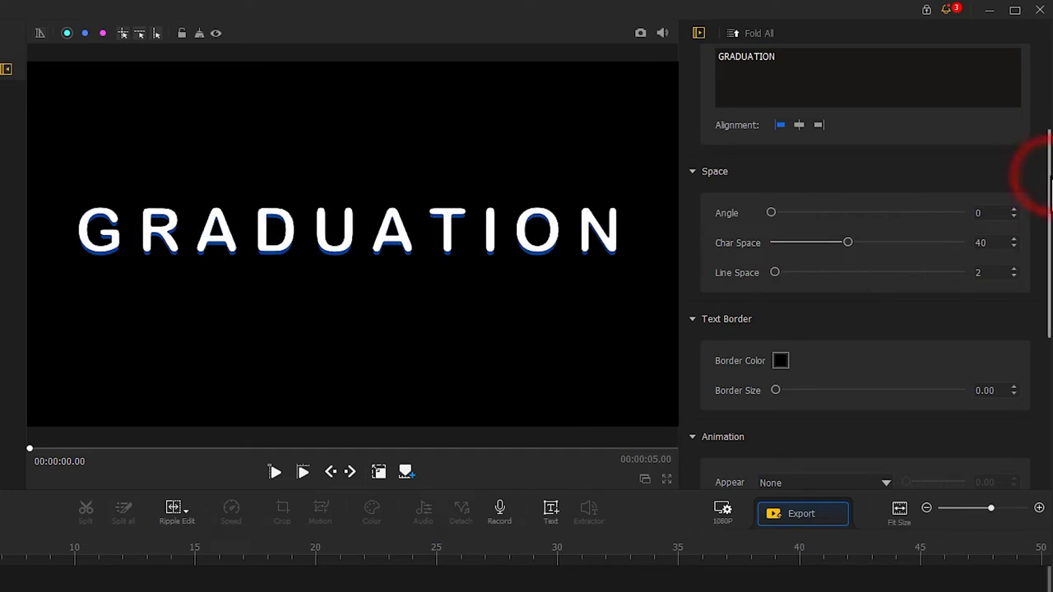
{"action": "scroll", "coordinate": [1010, 353], "scroll_direction": "down", "scroll_amount": 4}
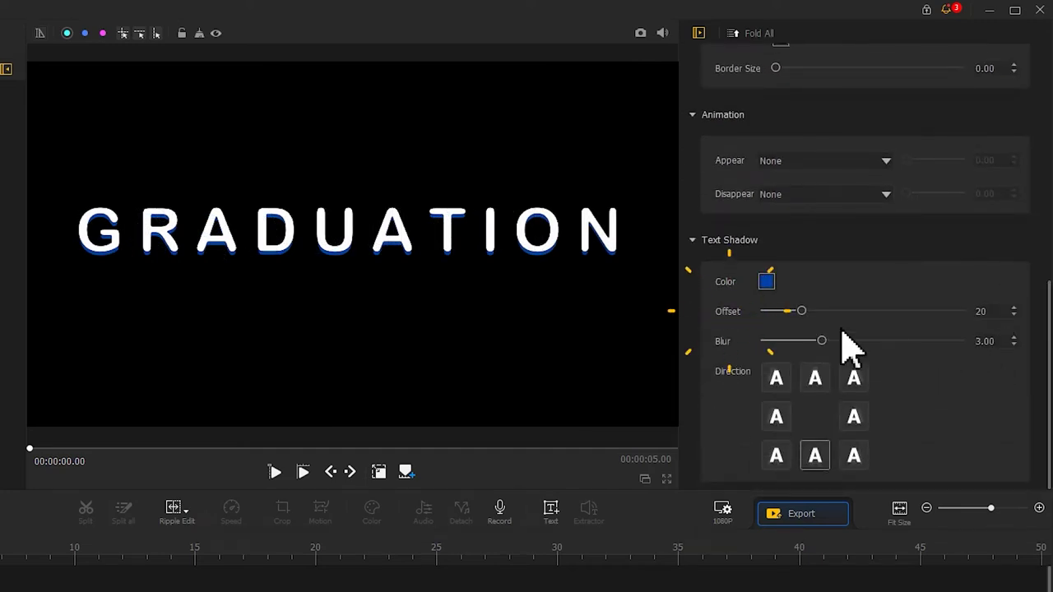
{"action": "left_click_drag", "start_coordinate": [807, 313], "coordinate": [673, 319]}
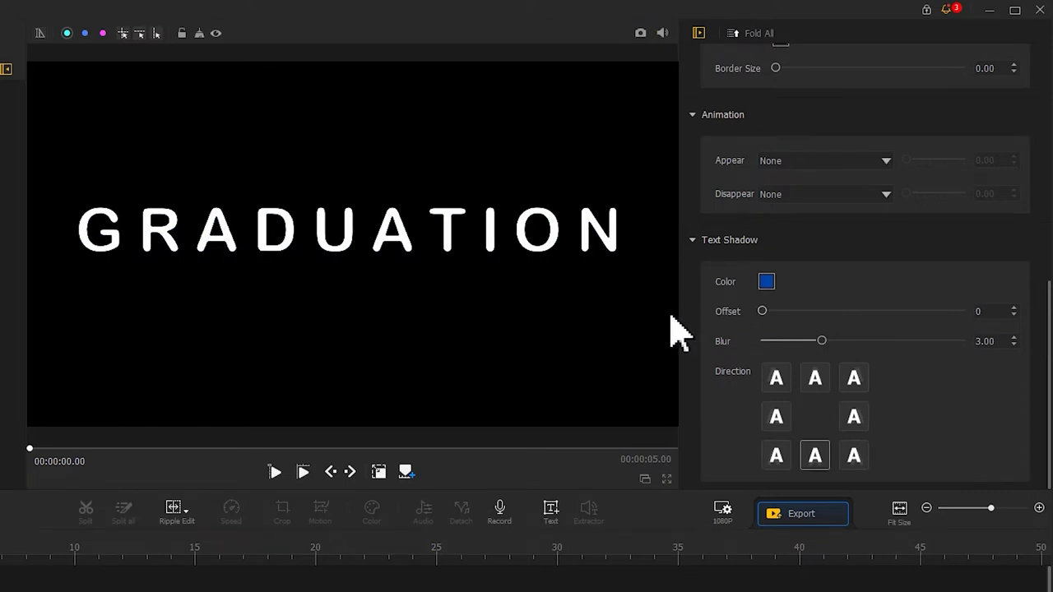
- Snapshot the GRADUATION frame, import it with the graduation video, and place the video on the main track
{"action": "left_click", "coordinate": [639, 34]}
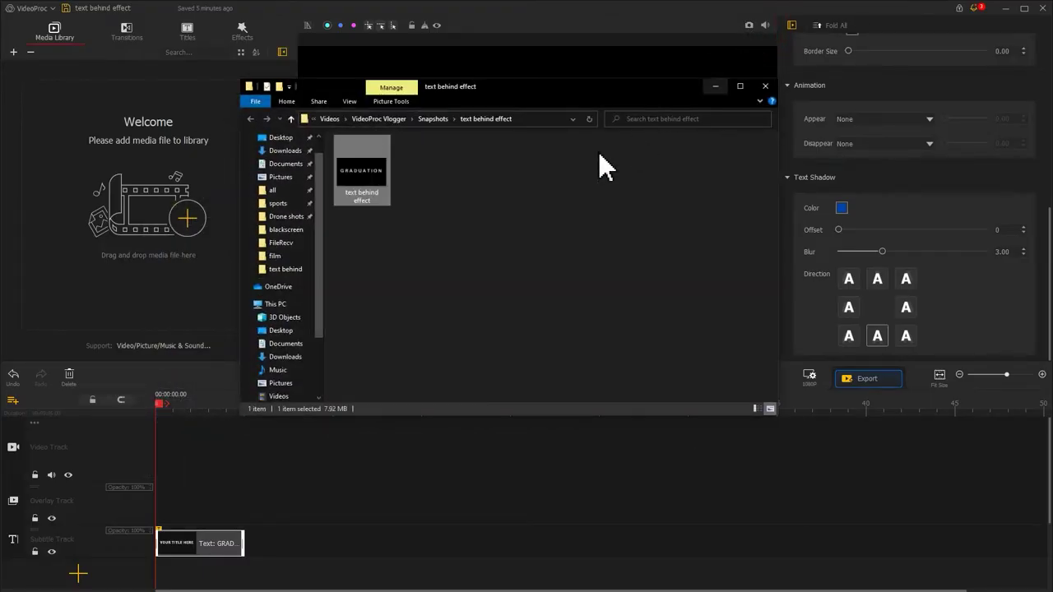
{"action": "left_click_drag", "start_coordinate": [377, 169], "coordinate": [131, 185]}
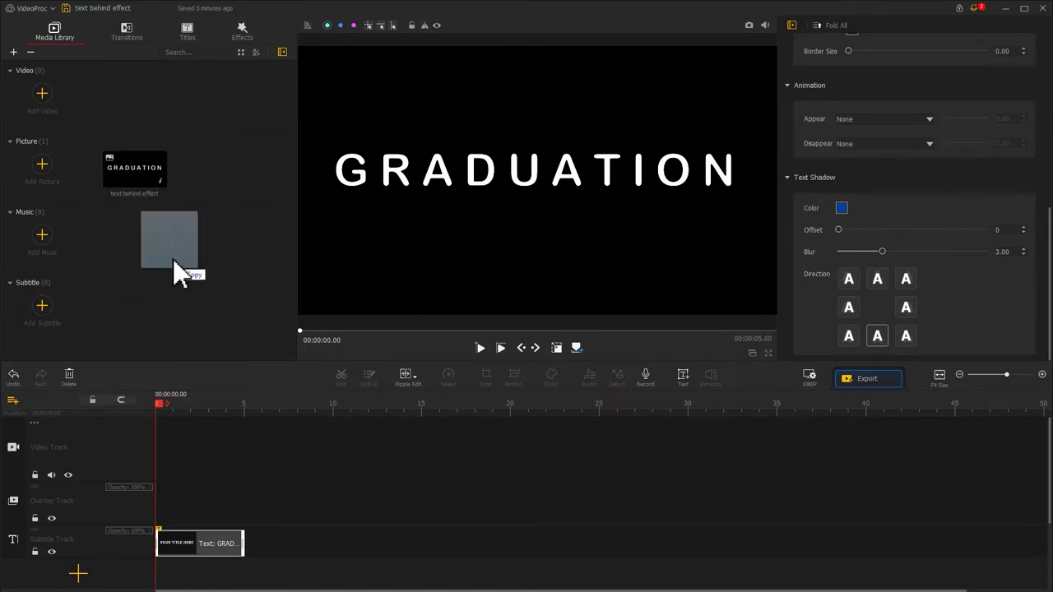
{"action": "left_click_drag", "start_coordinate": [172, 261], "coordinate": [173, 262]}
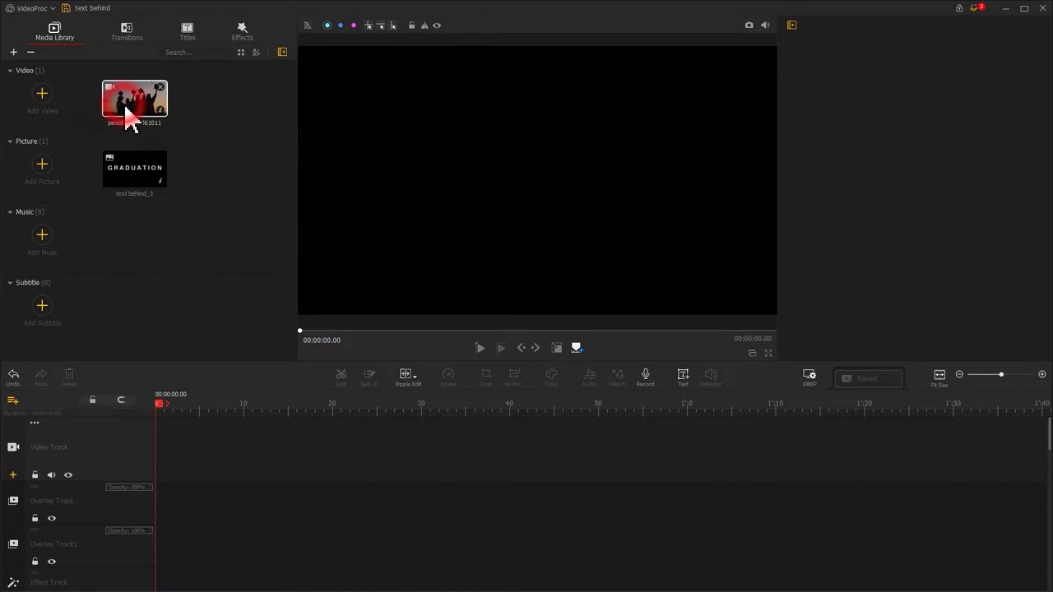
{"action": "left_click_drag", "start_coordinate": [129, 116], "coordinate": [138, 448]}
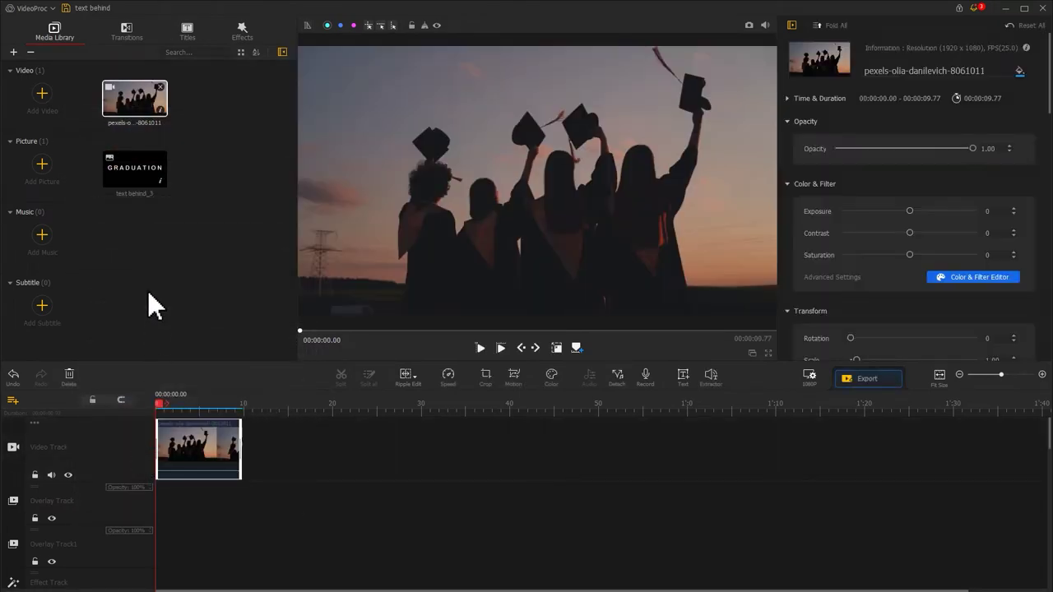
- Overlay the GRADUATION picture for the clip's full 9.77 s, enlarged to fill the frame and raised
{"action": "left_click_drag", "start_coordinate": [144, 185], "coordinate": [150, 501]}
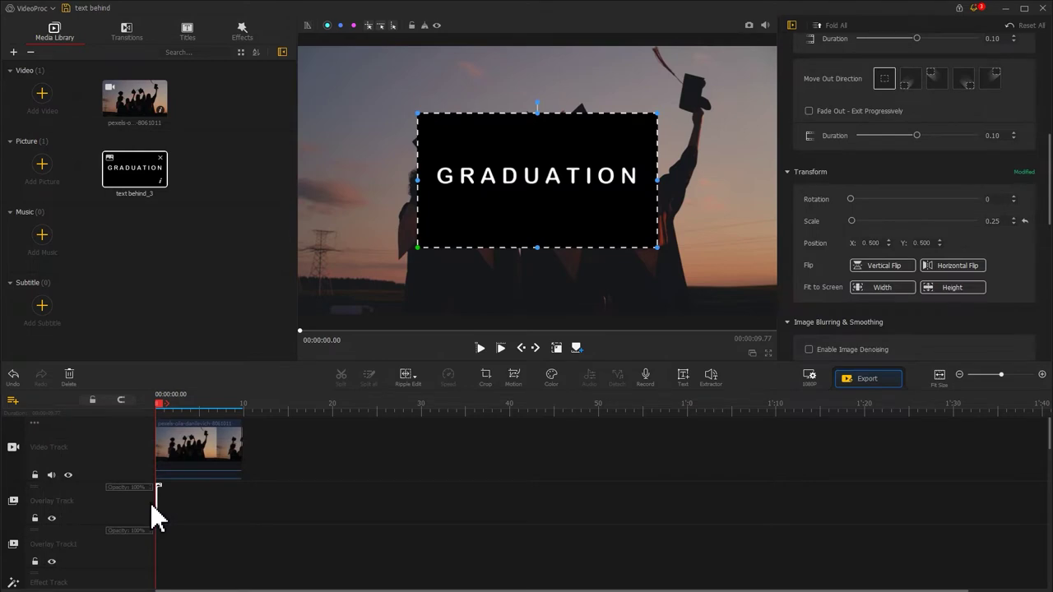
{"action": "left_click_drag", "start_coordinate": [157, 504], "coordinate": [241, 502]}
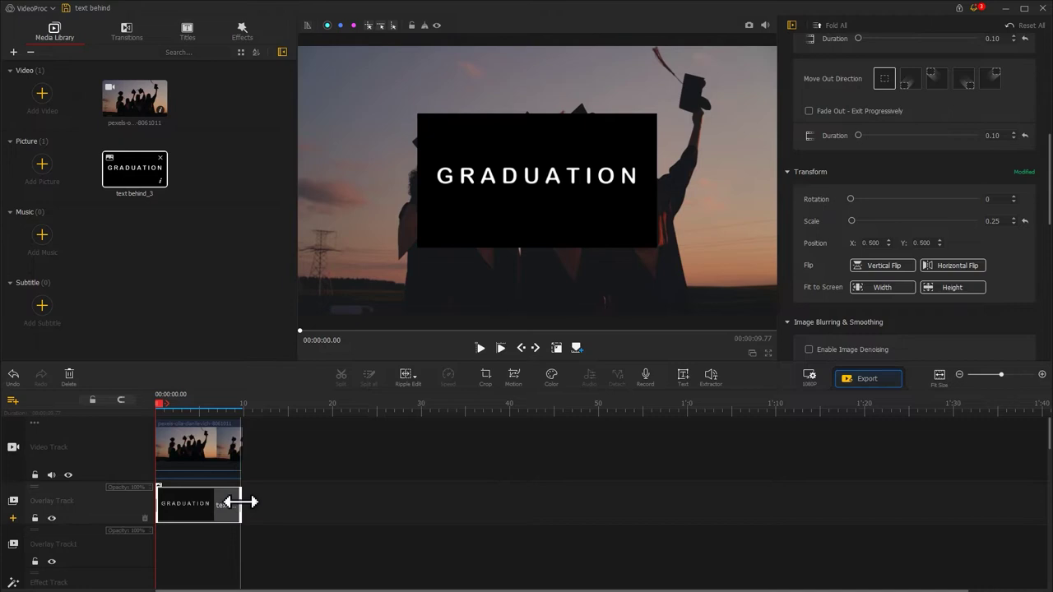
{"action": "left_click", "coordinate": [564, 353]}
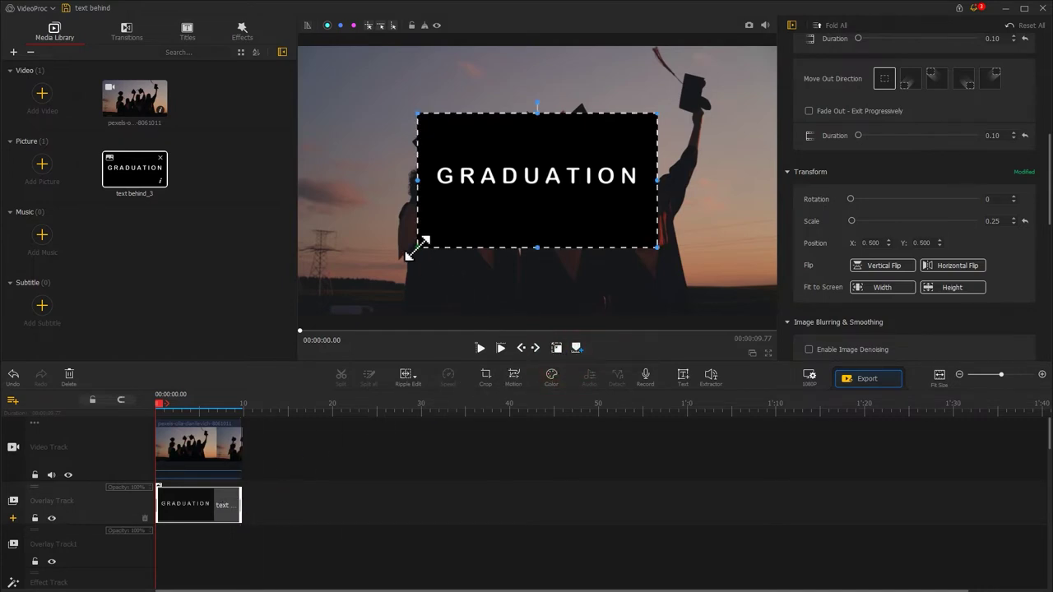
{"action": "left_click_drag", "start_coordinate": [416, 246], "coordinate": [298, 345]}
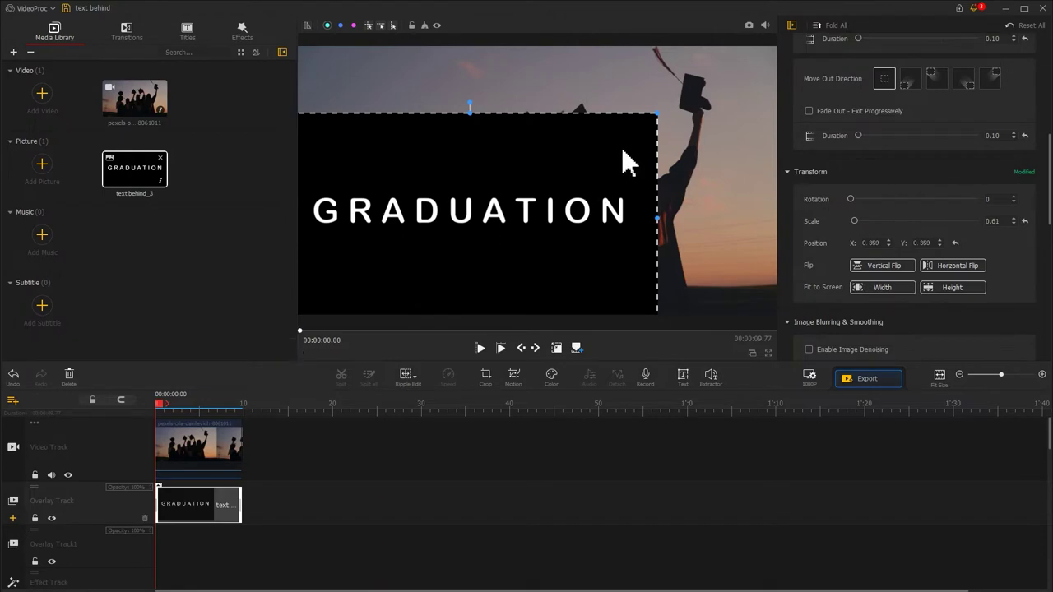
{"action": "left_click_drag", "start_coordinate": [658, 110], "coordinate": [811, 45]}
{"action": "left_click_drag", "start_coordinate": [642, 199], "coordinate": [634, 157]}
{"action": "left_click", "coordinate": [560, 349]}
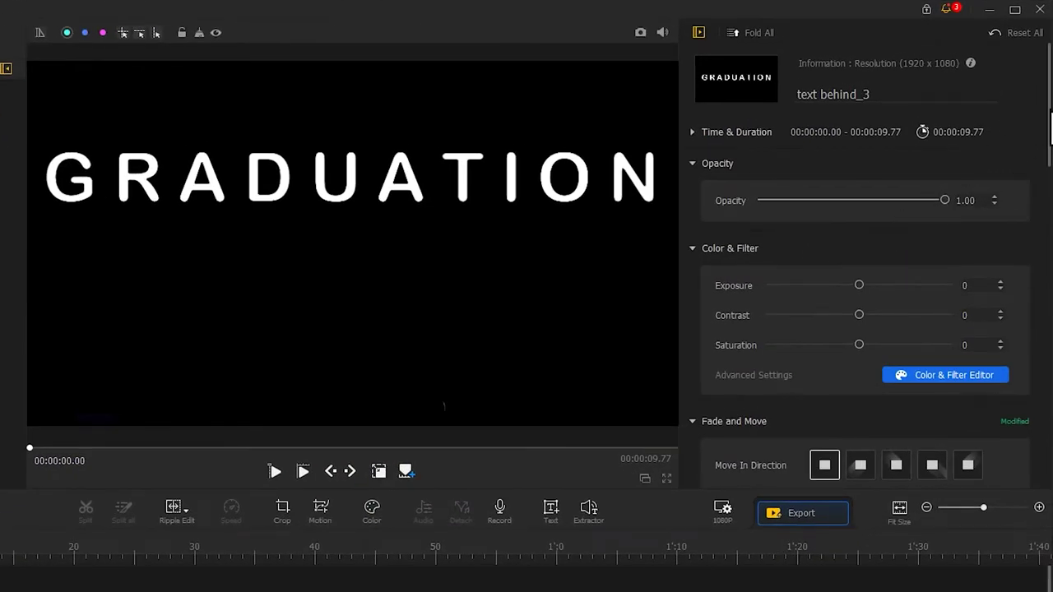
- Apply the Overlay blend mode to the GRADUATION picture
{"action": "left_click_drag", "start_coordinate": [1041, 114], "coordinate": [1028, 454]}
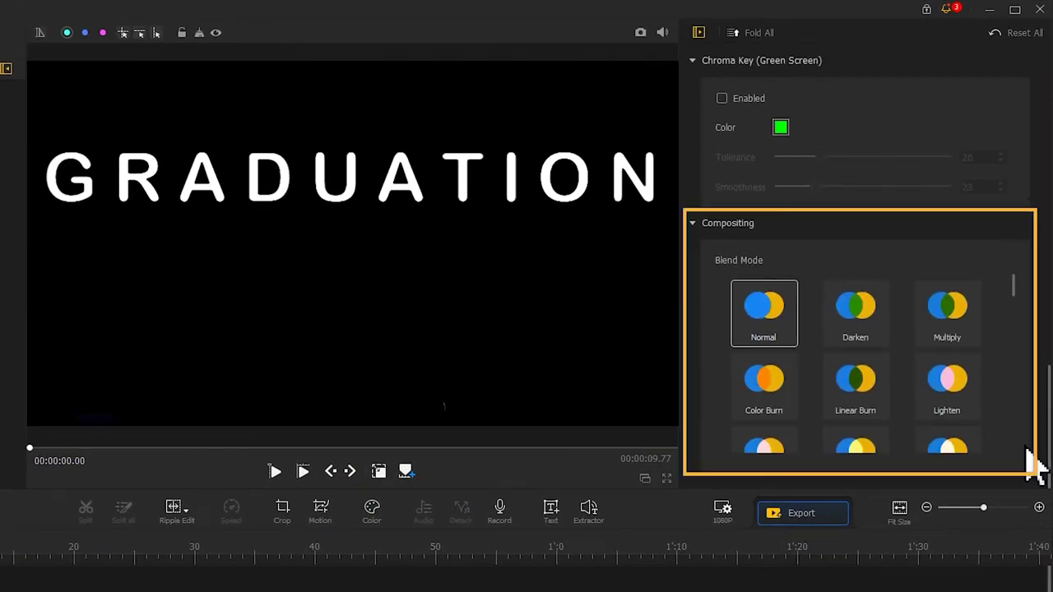
{"action": "left_click_drag", "start_coordinate": [1014, 296], "coordinate": [1028, 379]}
{"action": "left_click", "coordinate": [778, 359]}
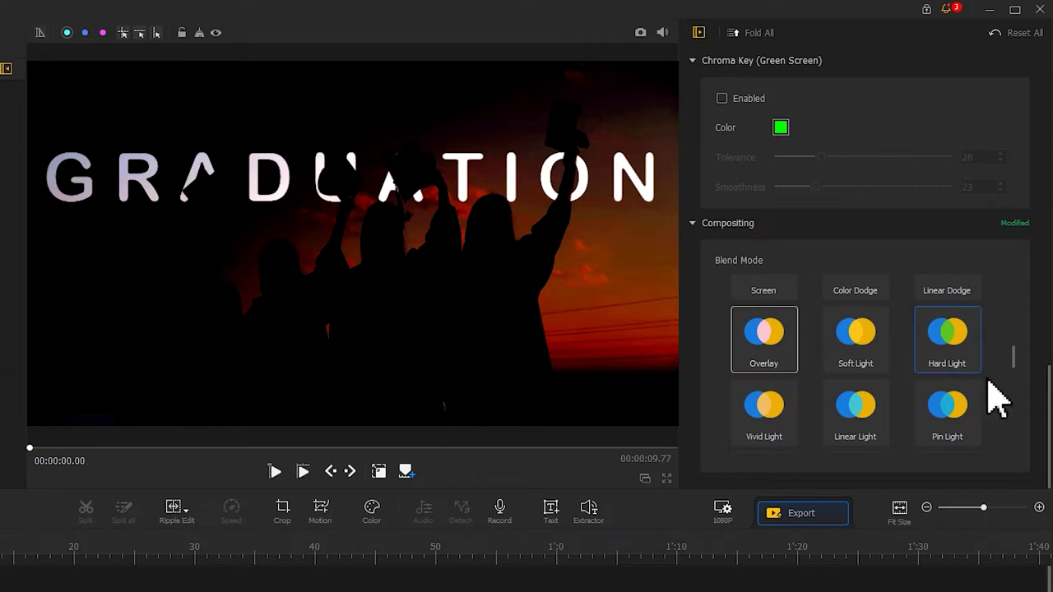
{"action": "scroll", "coordinate": [864, 271], "scroll_direction": "up", "scroll_amount": 10}
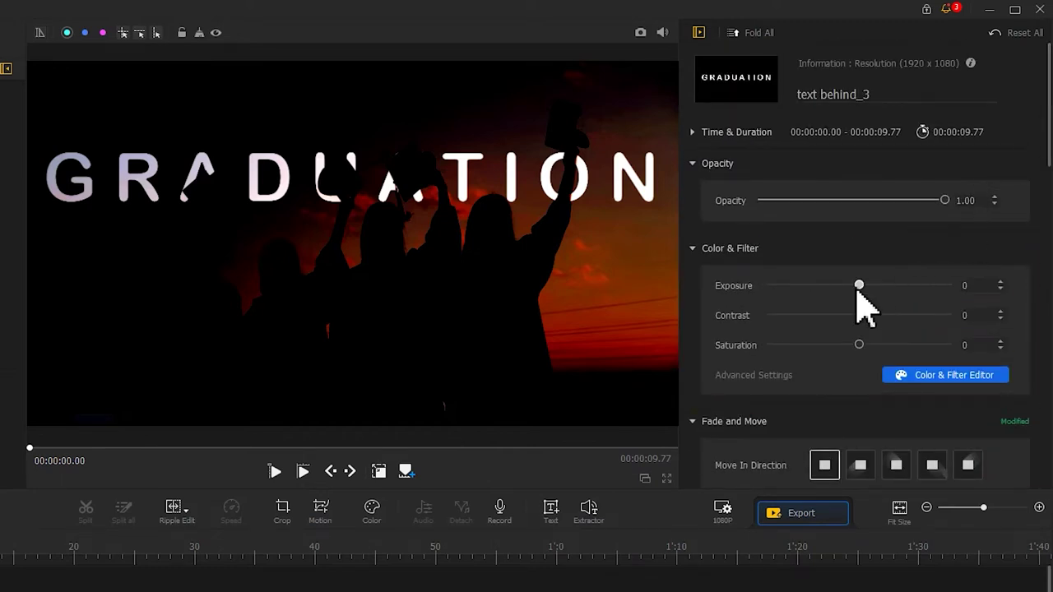
- Give the GRADUATION overlay Exposure 100, Contrast -93 and Saturation 56, then play it back
{"action": "left_click_drag", "start_coordinate": [857, 285], "coordinate": [960, 297]}
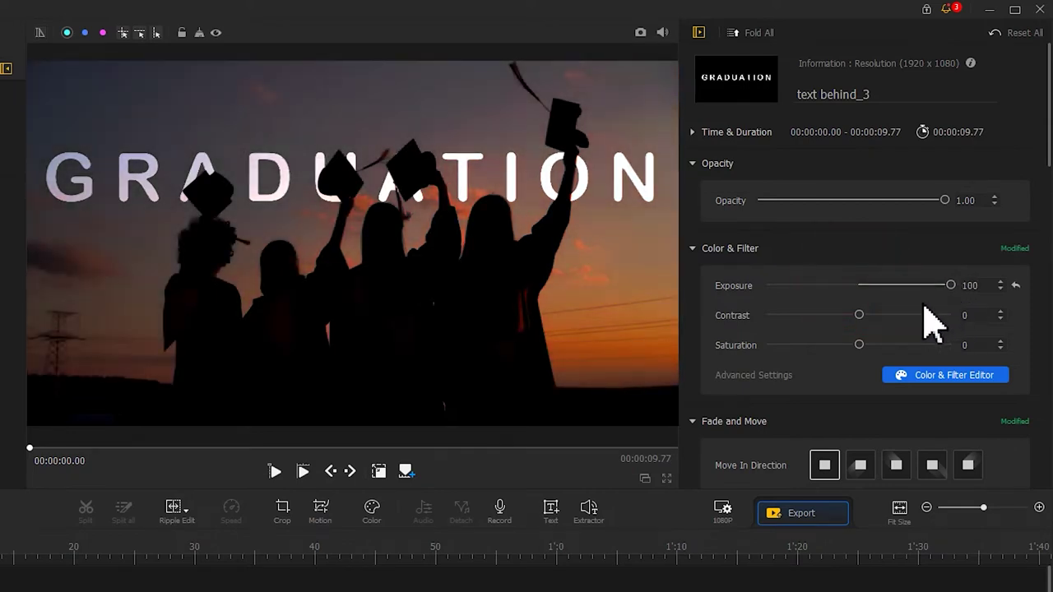
{"action": "left_click_drag", "start_coordinate": [859, 315], "coordinate": [789, 315]}
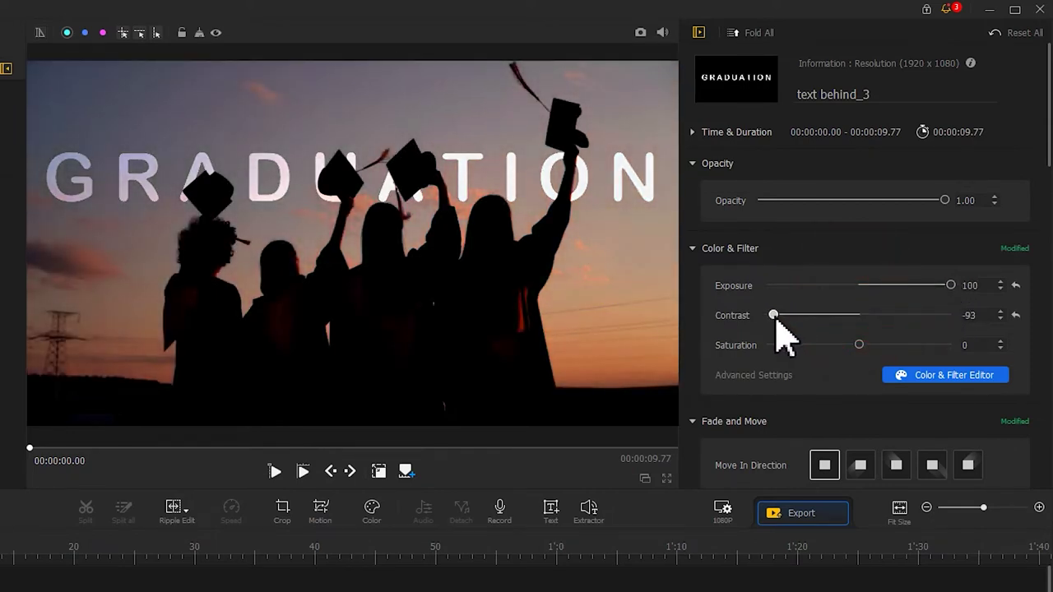
{"action": "left_click_drag", "start_coordinate": [859, 345], "coordinate": [875, 345]}
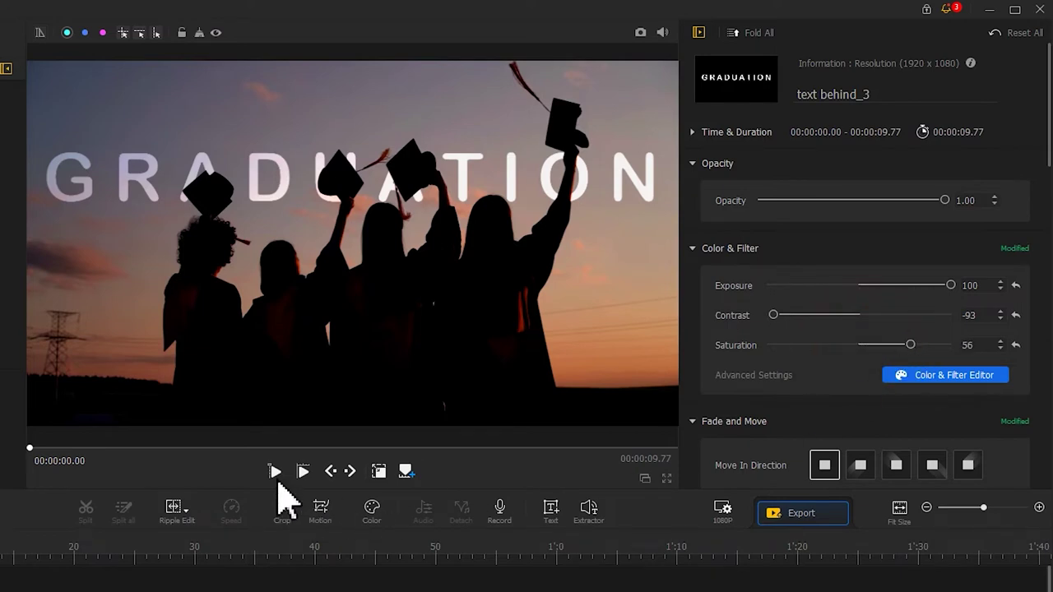
{"action": "left_click", "coordinate": [275, 473]}
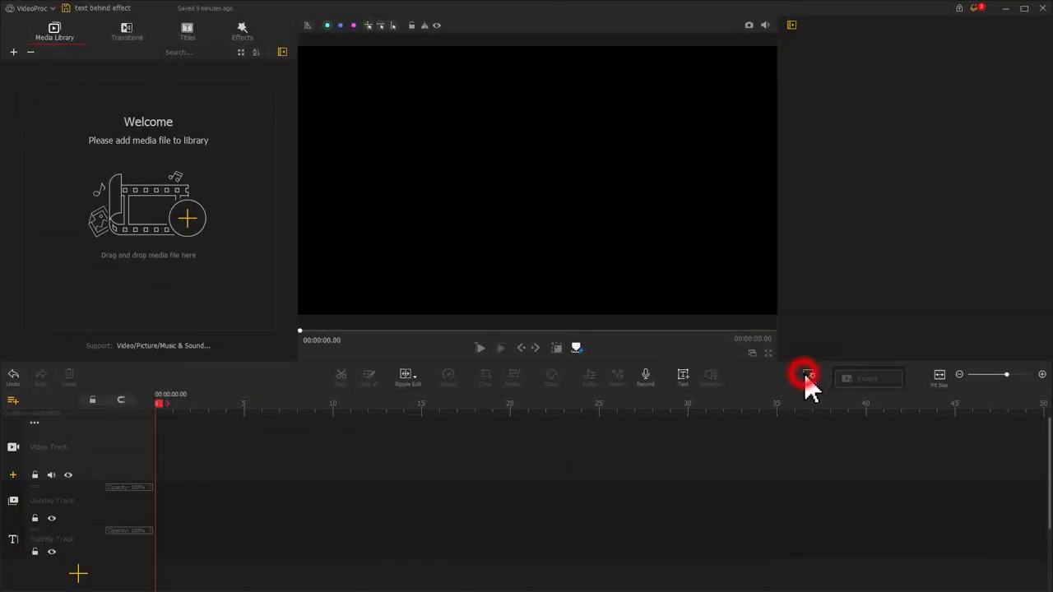
- Change the 1080p project's background colour to White
{"action": "left_click", "coordinate": [809, 377]}
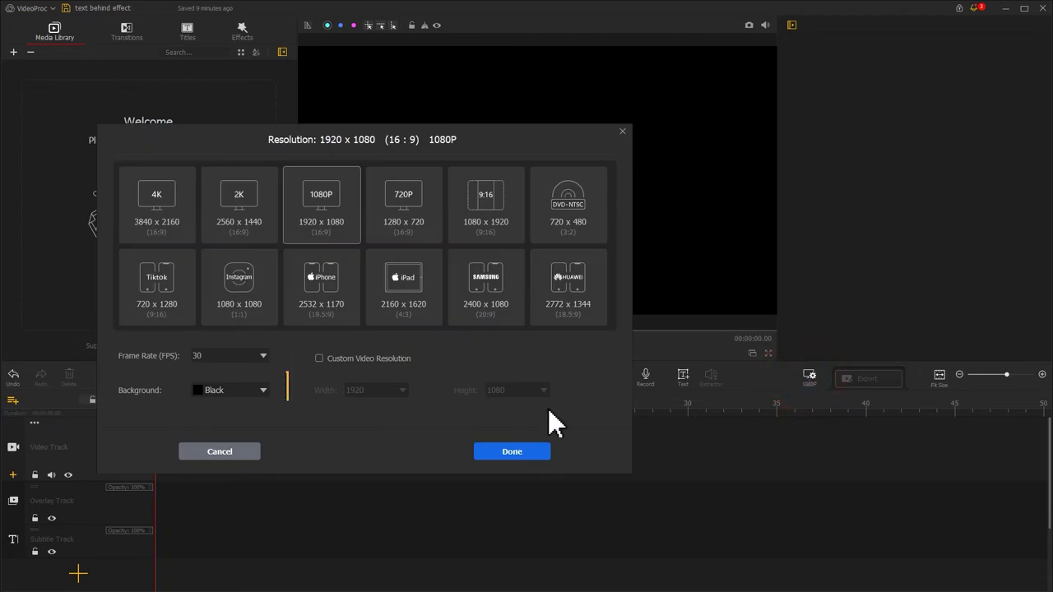
{"action": "left_click", "coordinate": [263, 390]}
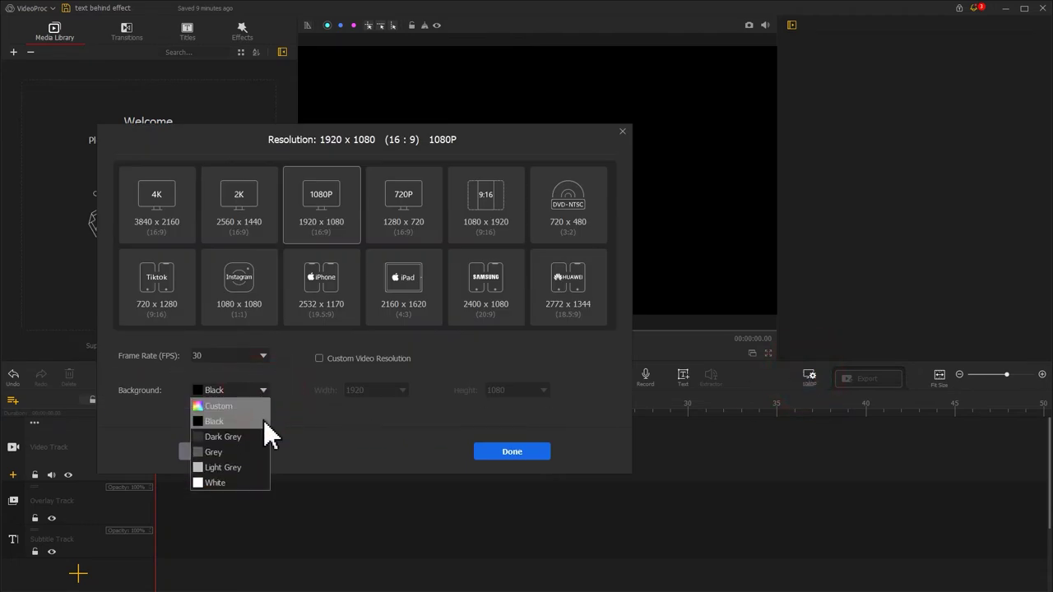
{"action": "left_click", "coordinate": [246, 483]}
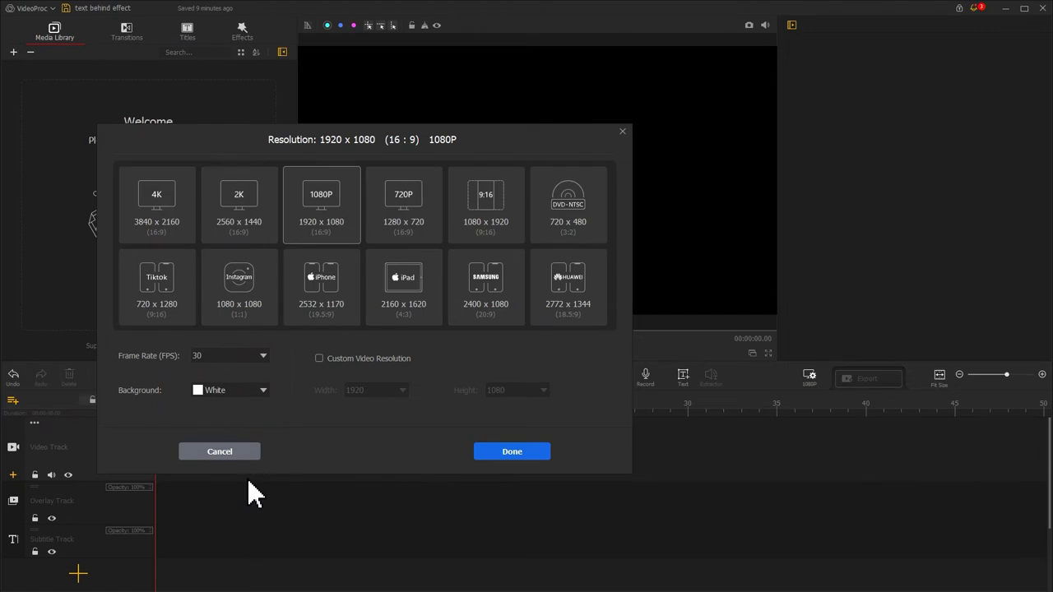
{"action": "left_click", "coordinate": [510, 456]}
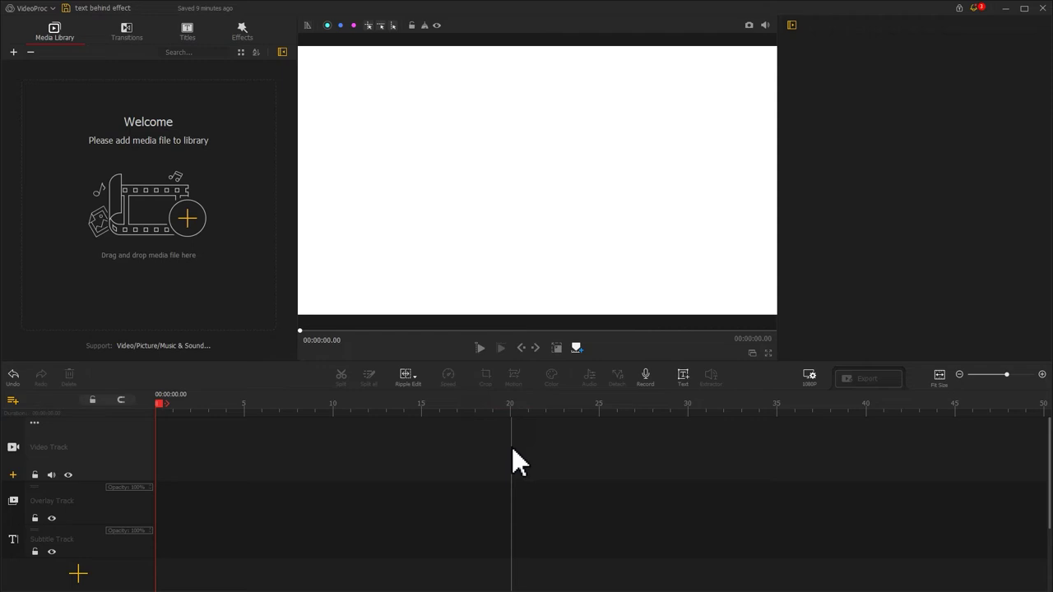
- Add a title reading JUMP HIGH and widen it to fit on one line
{"action": "left_click", "coordinate": [684, 378]}
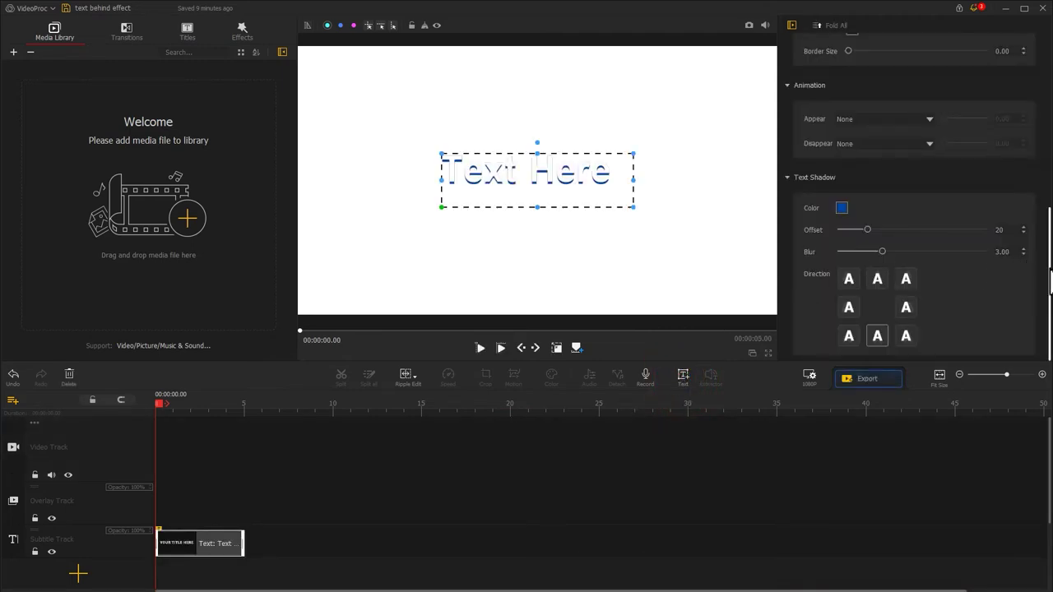
{"action": "left_click_drag", "start_coordinate": [1049, 280], "coordinate": [1043, 89]}
{"action": "left_click_drag", "start_coordinate": [890, 181], "coordinate": [789, 185]}
{"action": "type", "text": "JUMP HIGH"}
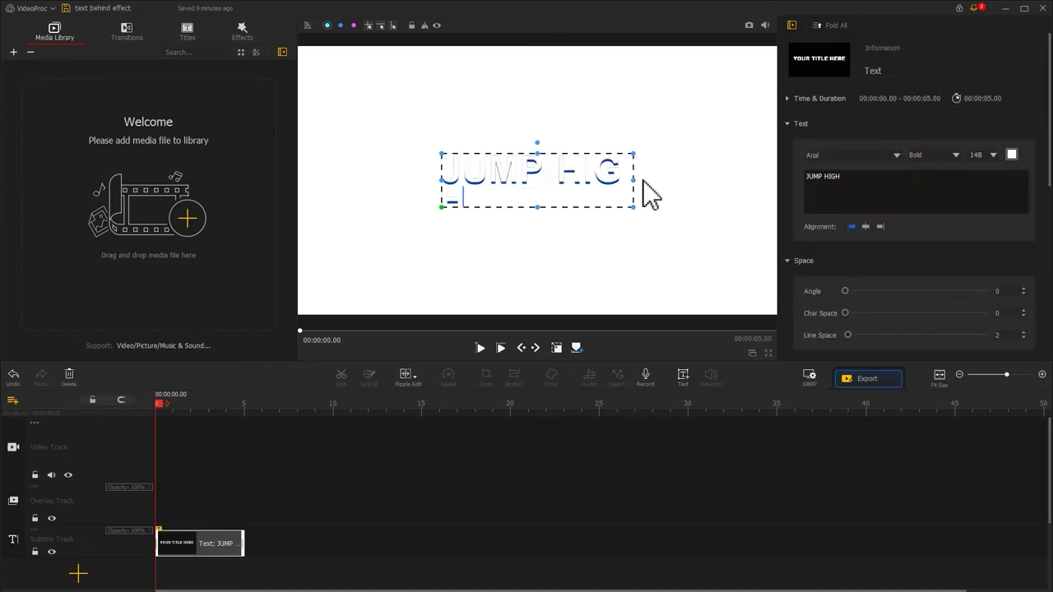
{"action": "left_click_drag", "start_coordinate": [633, 179], "coordinate": [674, 176]}
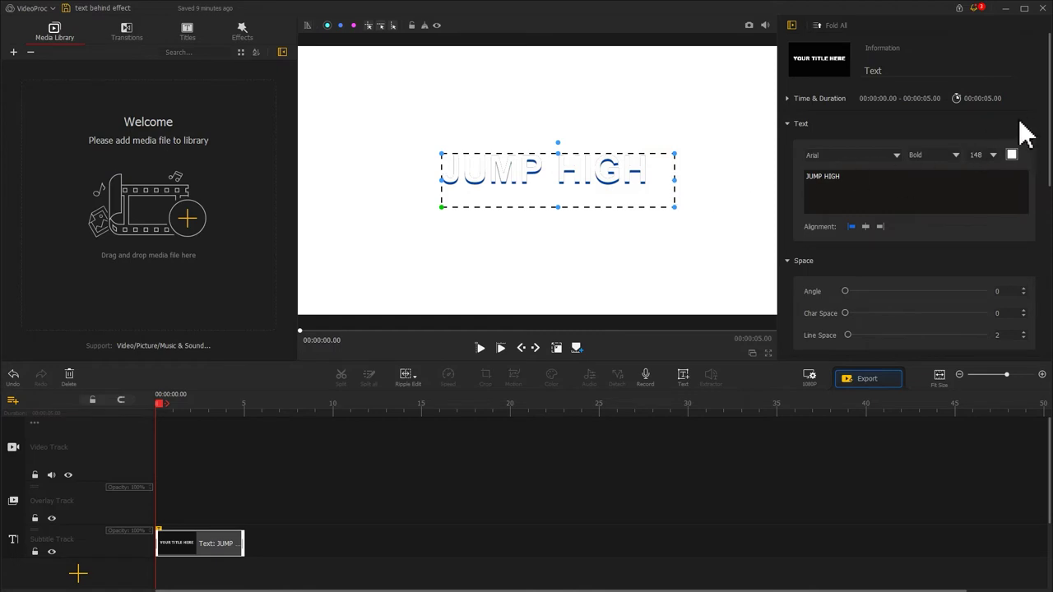
- Set the JUMP HIGH shadow offset to 0 and colour the text maroon
{"action": "scroll", "coordinate": [1015, 293], "scroll_direction": "down", "scroll_amount": 6}
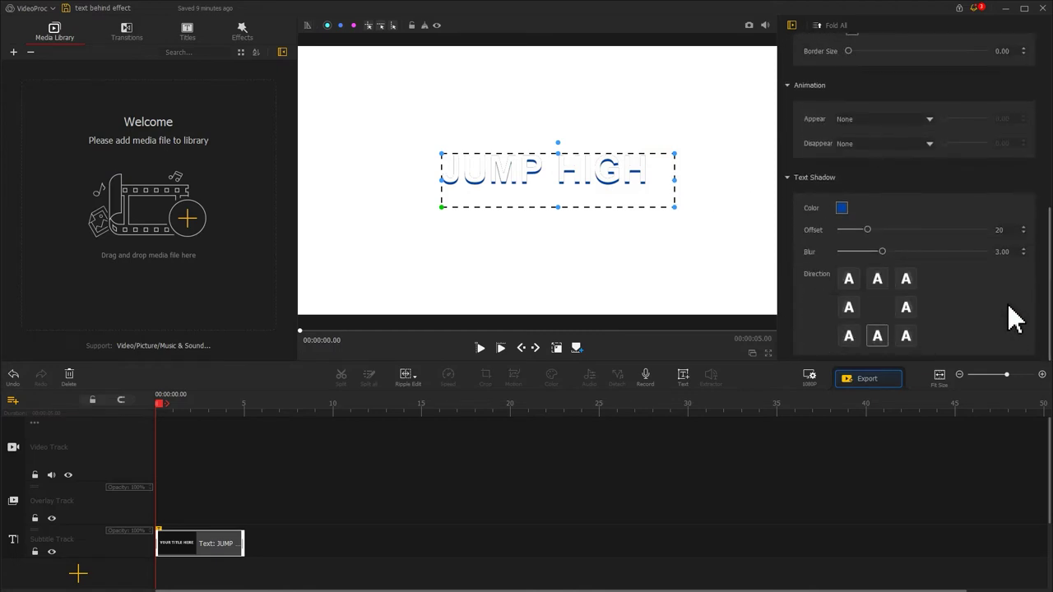
{"action": "left_click_drag", "start_coordinate": [870, 230], "coordinate": [822, 231]}
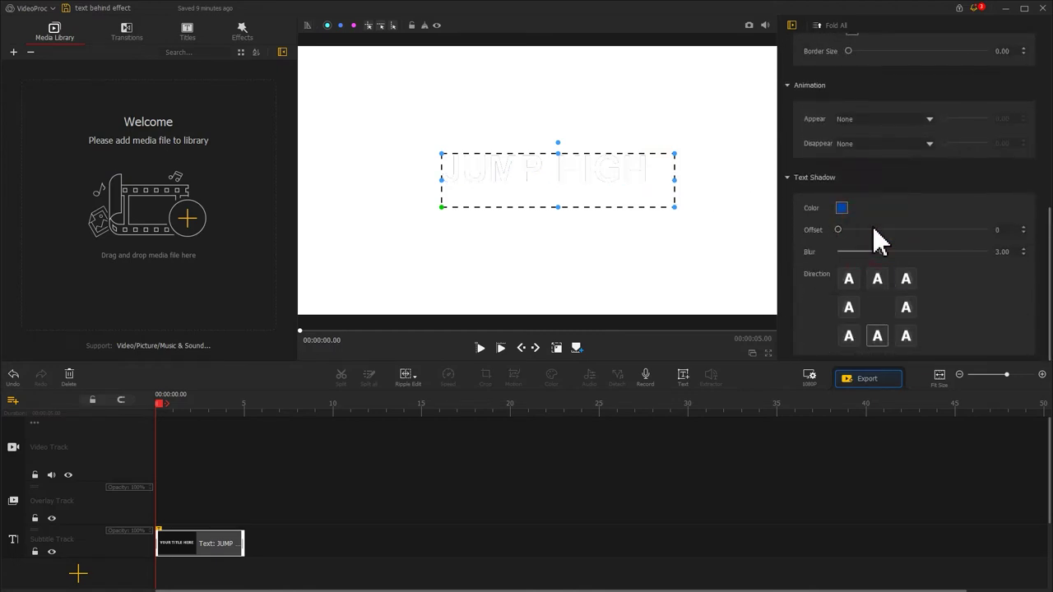
{"action": "left_click_drag", "start_coordinate": [1050, 300], "coordinate": [1049, 128]}
{"action": "left_click", "coordinate": [1012, 155]}
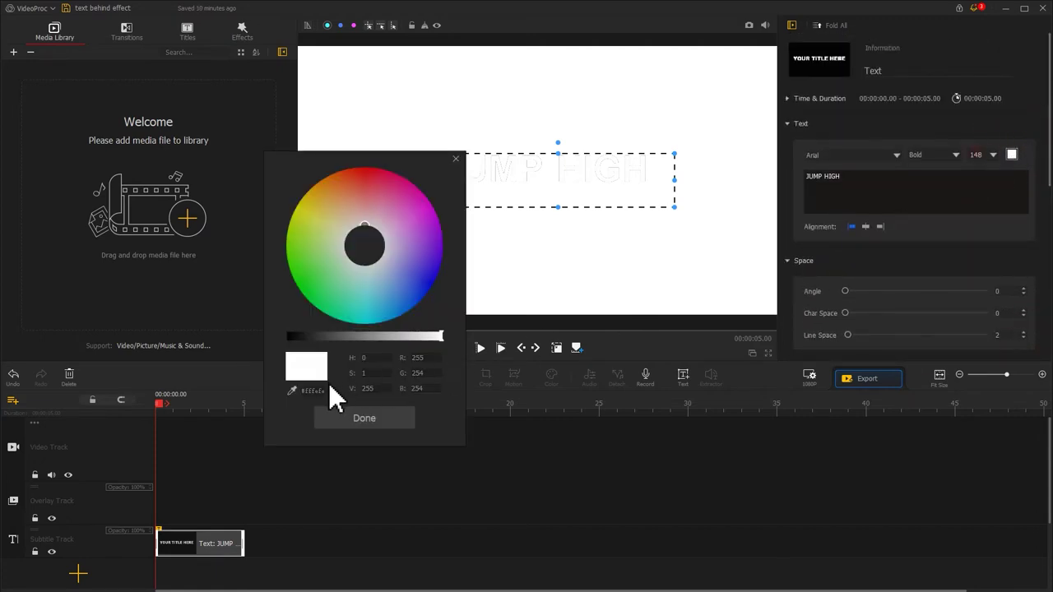
{"action": "left_click_drag", "start_coordinate": [328, 390], "coordinate": [311, 391]}
{"action": "key", "text": "ctrl+v"}
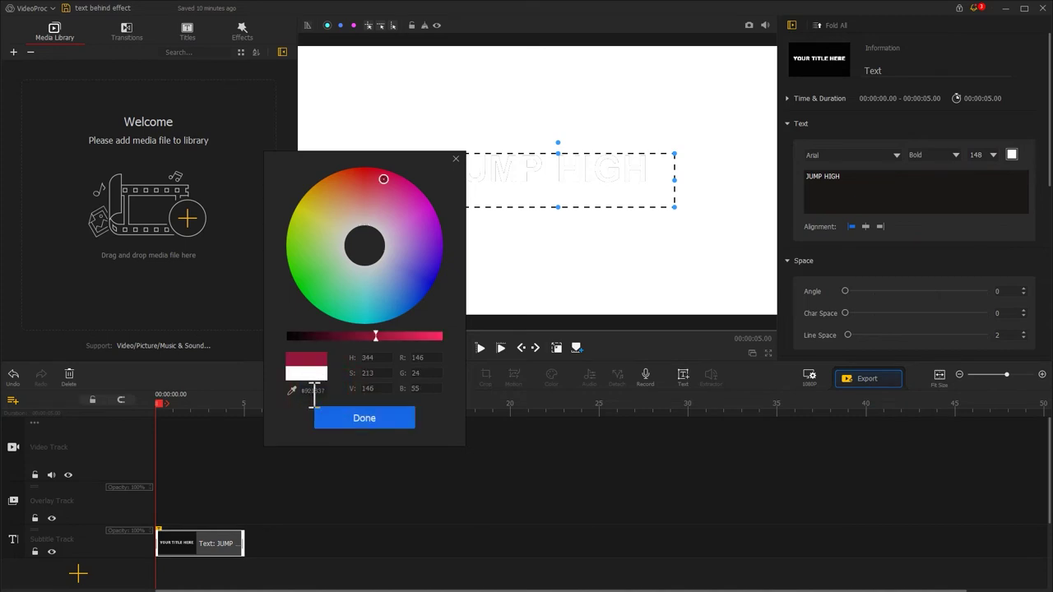
{"action": "left_click", "coordinate": [354, 417]}
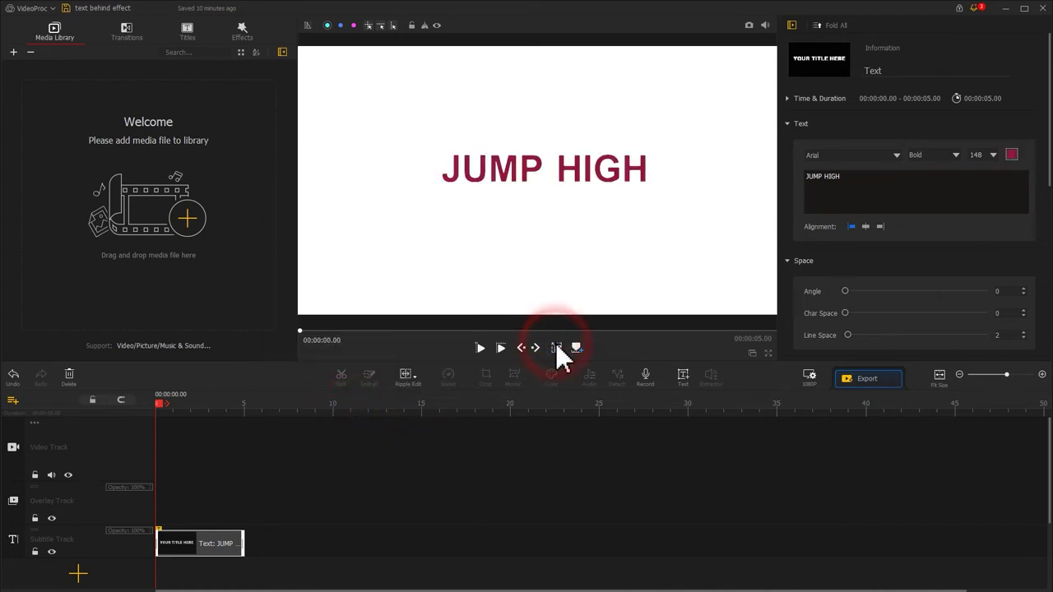
- Save a JUMP HIGH snapshot, import it and the sunset jumper video, and put the video on the main track
{"action": "left_click", "coordinate": [748, 25]}
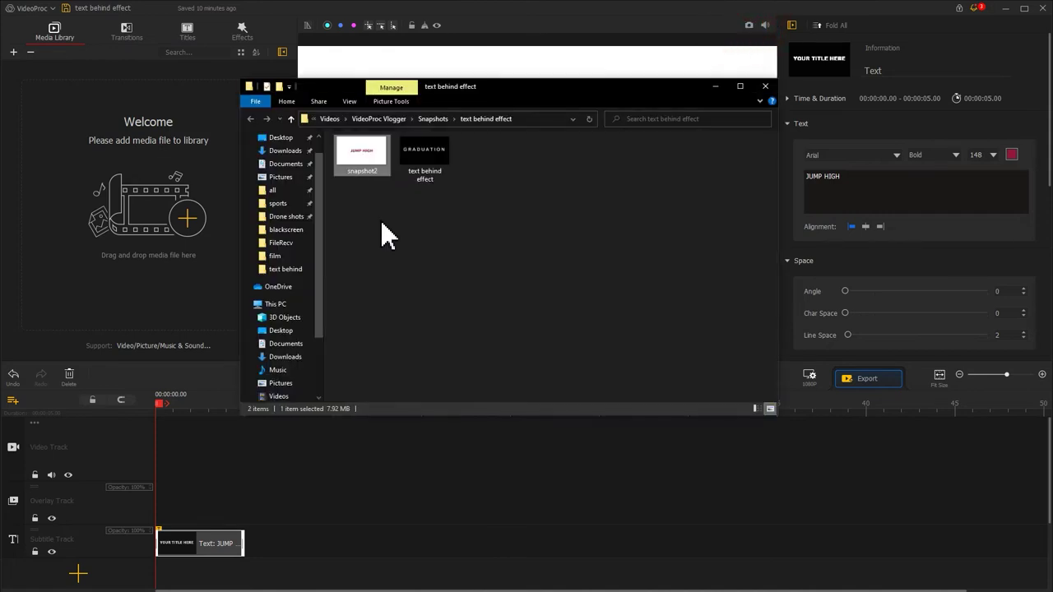
{"action": "left_click_drag", "start_coordinate": [354, 152], "coordinate": [147, 214]}
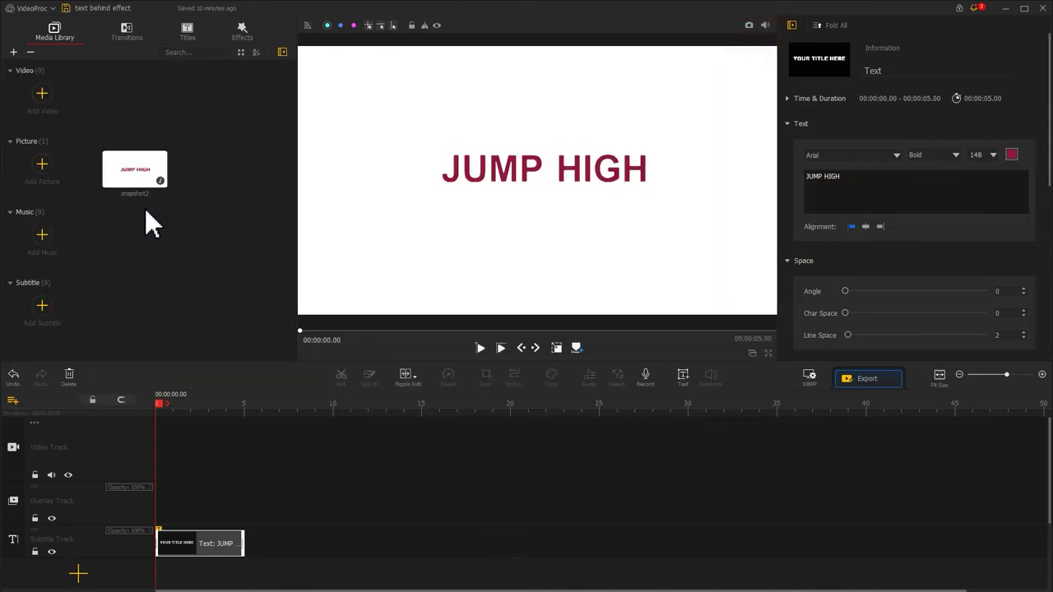
{"action": "left_click_drag", "start_coordinate": [47, 306], "coordinate": [101, 217]}
{"action": "left_click_drag", "start_coordinate": [122, 106], "coordinate": [144, 440]}
{"action": "left_click_drag", "start_coordinate": [134, 169], "coordinate": [487, 506]}
- Stretch the JUMP HIGH overlay to the video's end and set its Blend Mode to Multiply
{"action": "left_click", "coordinate": [404, 519]}
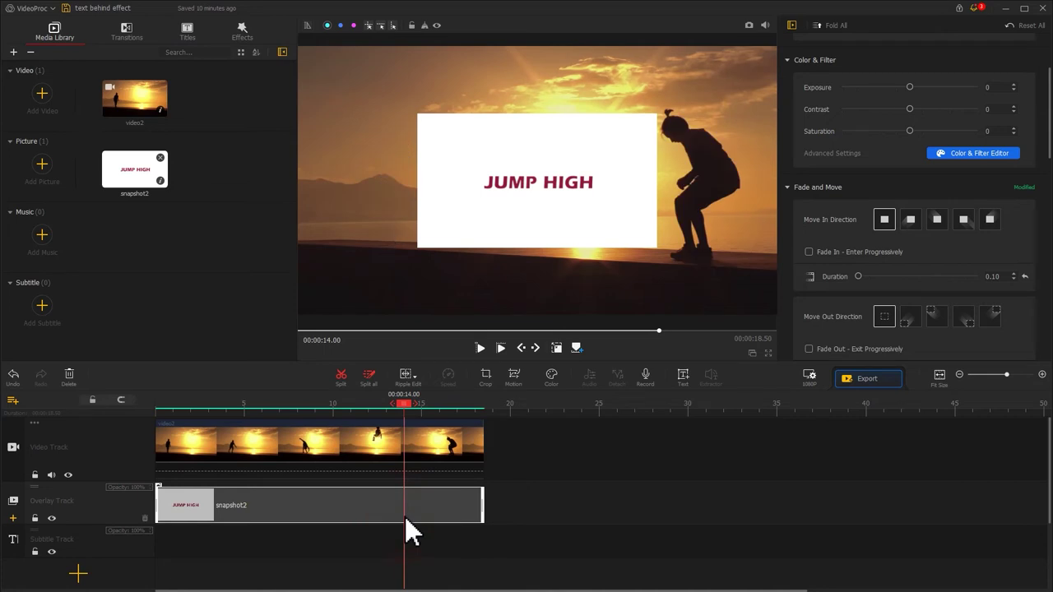
{"action": "scroll", "coordinate": [1005, 345], "scroll_direction": "down", "scroll_amount": 5}
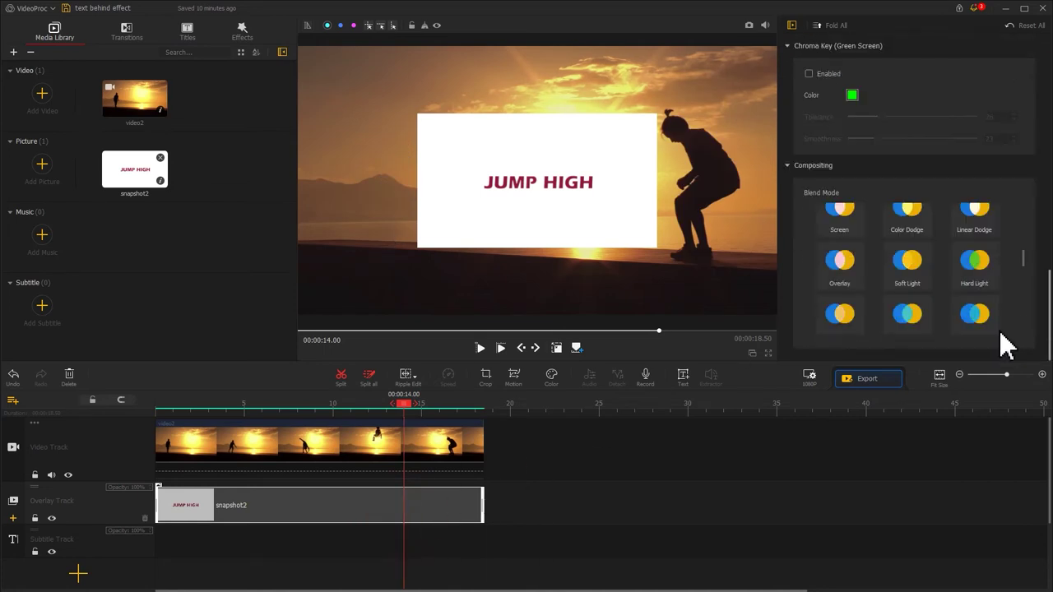
{"action": "left_click_drag", "start_coordinate": [1023, 257], "coordinate": [1025, 210]}
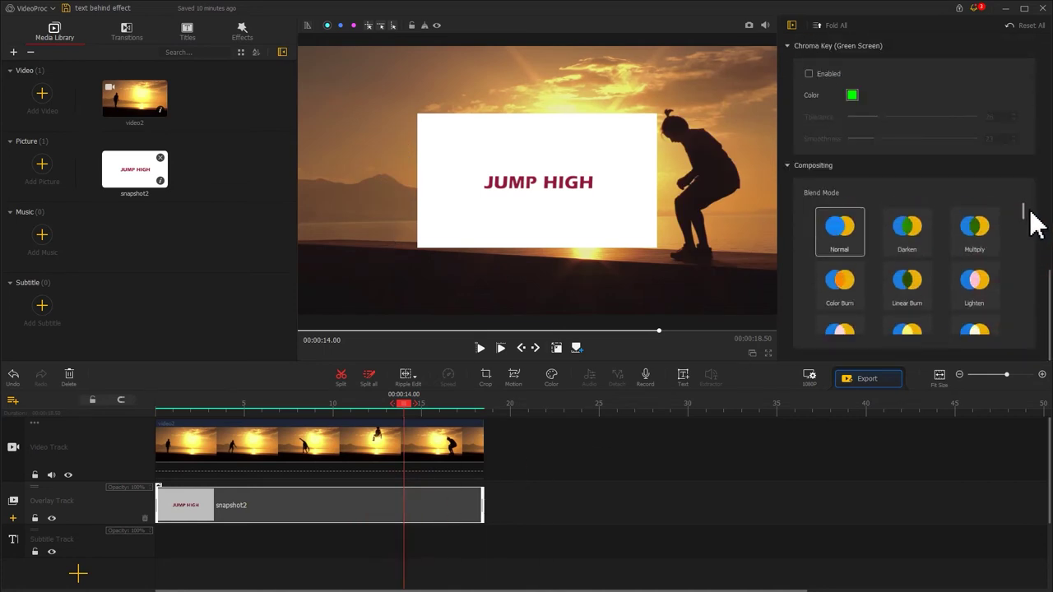
{"action": "left_click", "coordinate": [978, 238]}
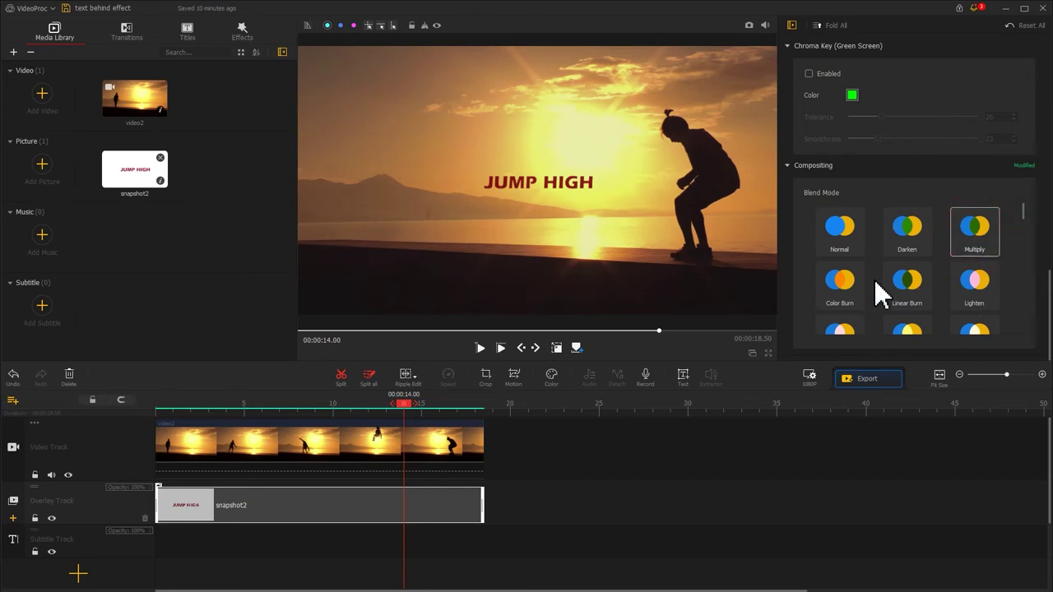
- Enlarge the JUMP HIGH text to 2.80 scale and position it across the sky
{"action": "left_click", "coordinate": [556, 348]}
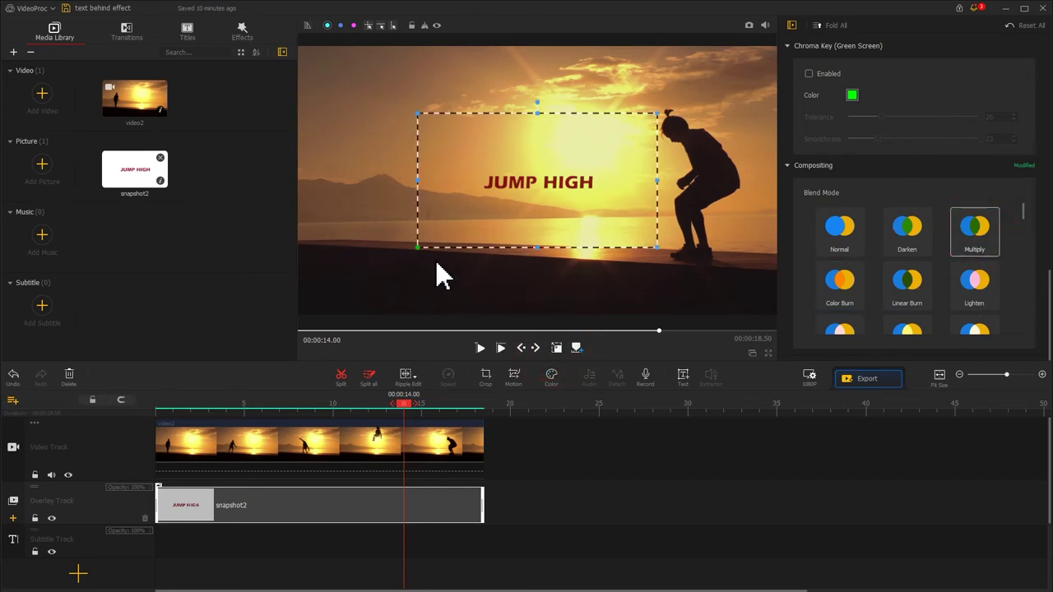
{"action": "left_click_drag", "start_coordinate": [419, 246], "coordinate": [266, 314]}
{"action": "left_click_drag", "start_coordinate": [654, 112], "coordinate": [855, 38]}
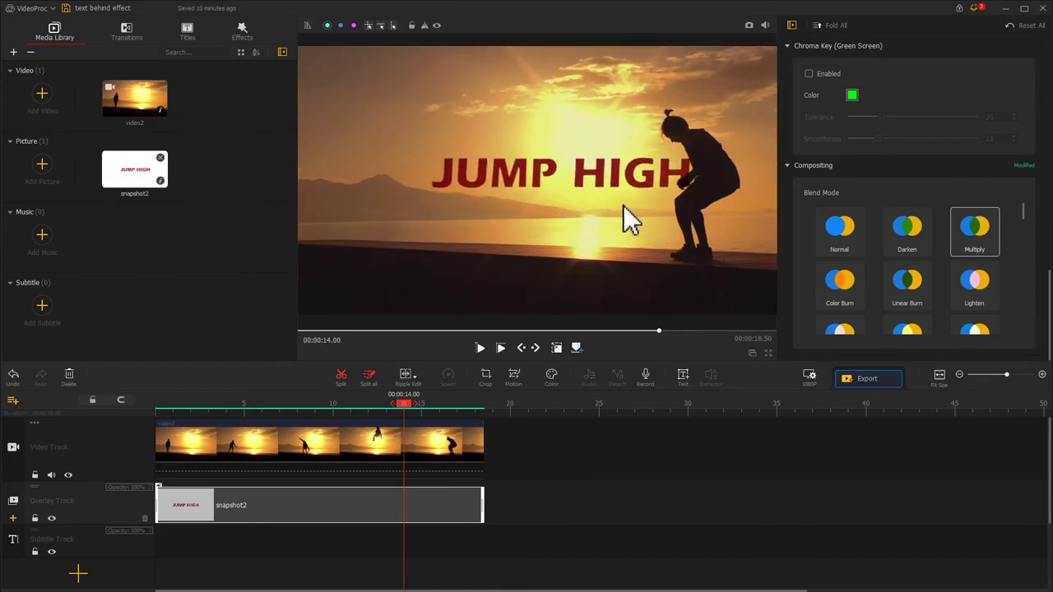
{"action": "left_click_drag", "start_coordinate": [618, 211], "coordinate": [568, 219]}
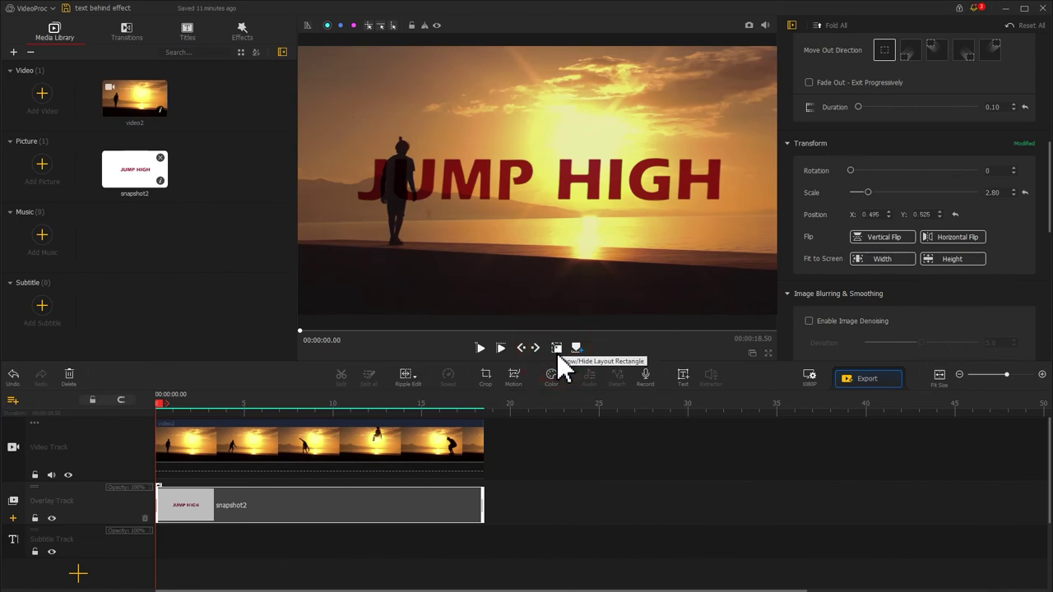
- Trim the JUMP HIGH overlay so it starts at 00:00:02.70
{"action": "left_click_drag", "start_coordinate": [159, 404], "coordinate": [204, 403]}
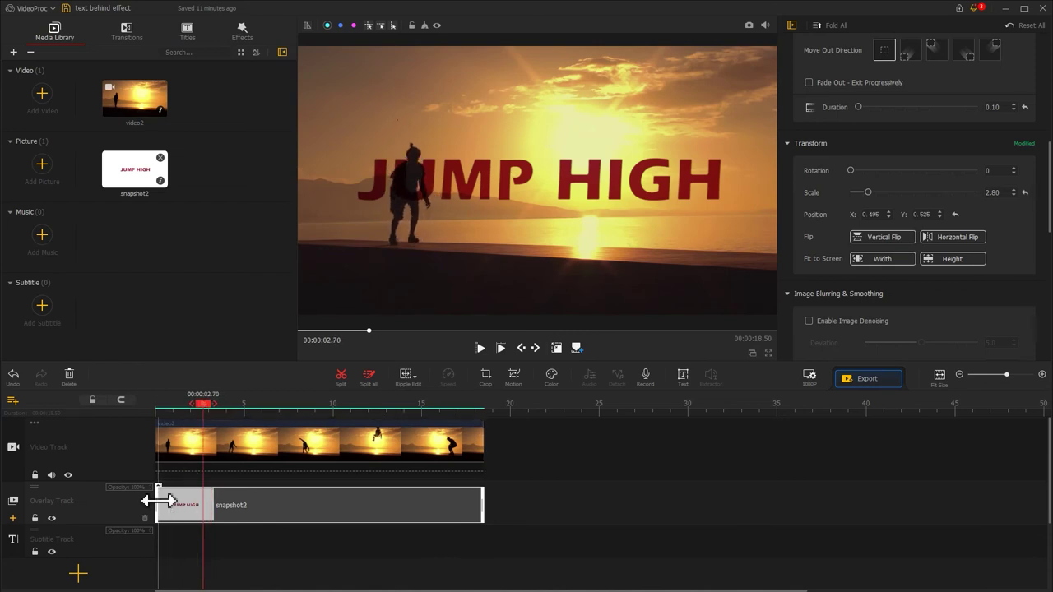
{"action": "left_click_drag", "start_coordinate": [157, 501], "coordinate": [206, 500]}
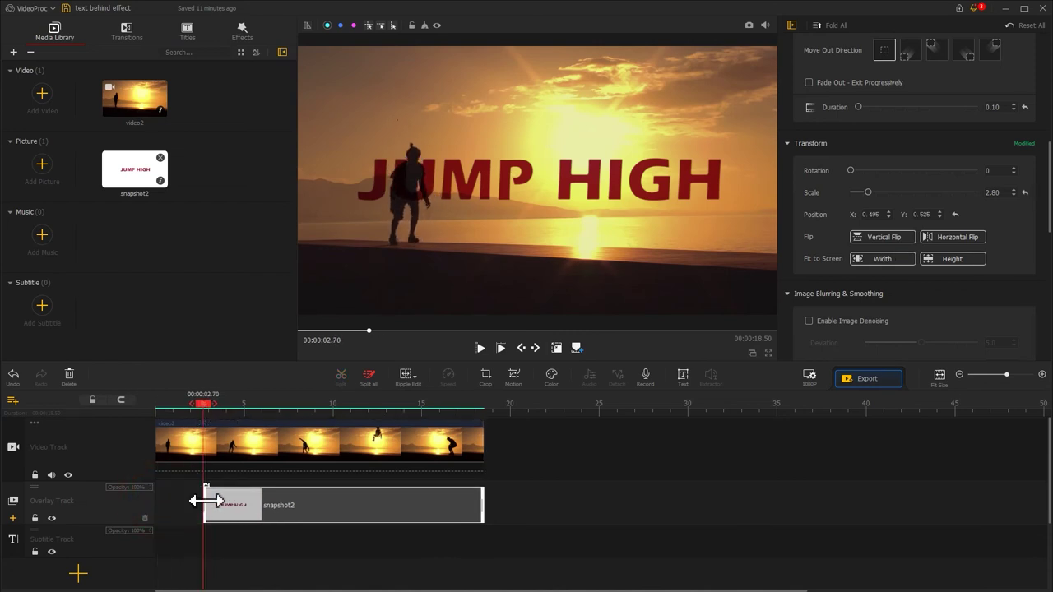
{"action": "left_click_drag", "start_coordinate": [1050, 187], "coordinate": [1050, 141]}
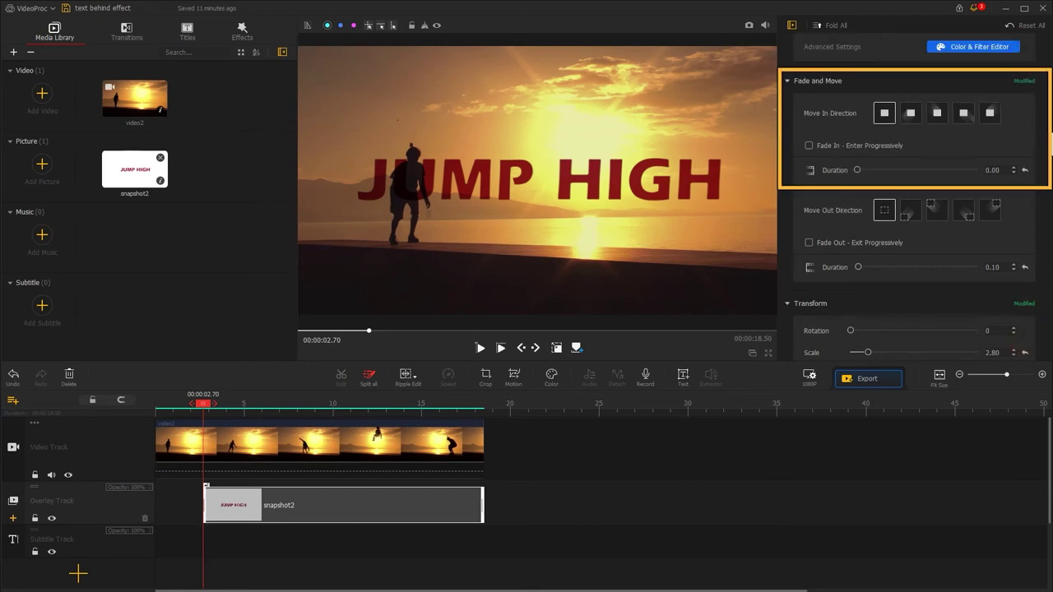
- Add a 1.96-second Fade In - Enter Progressively and play the composite from the start
{"action": "left_click", "coordinate": [810, 148]}
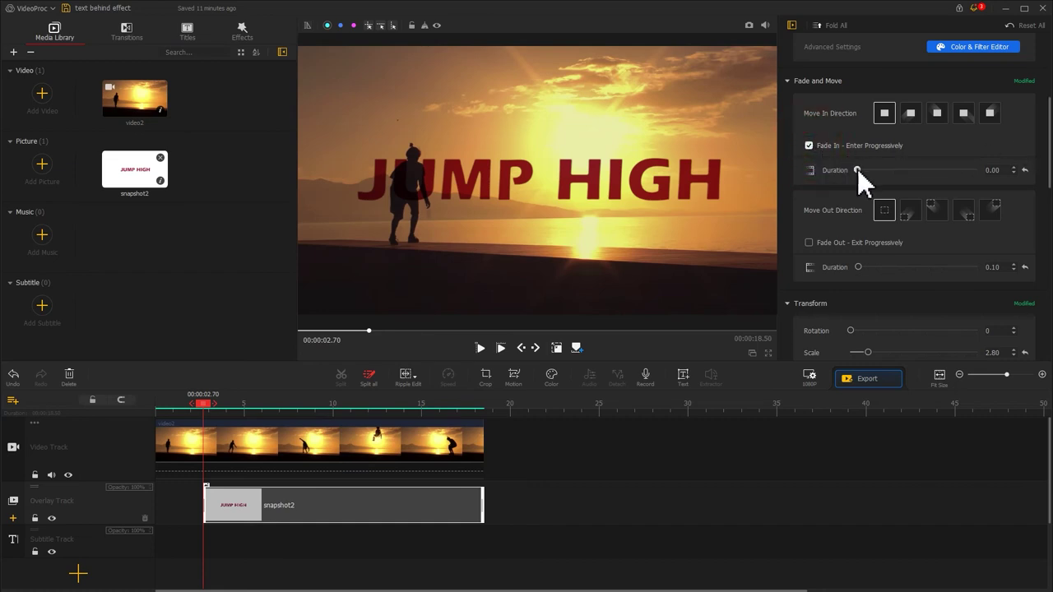
{"action": "left_click_drag", "start_coordinate": [857, 169], "coordinate": [888, 171]}
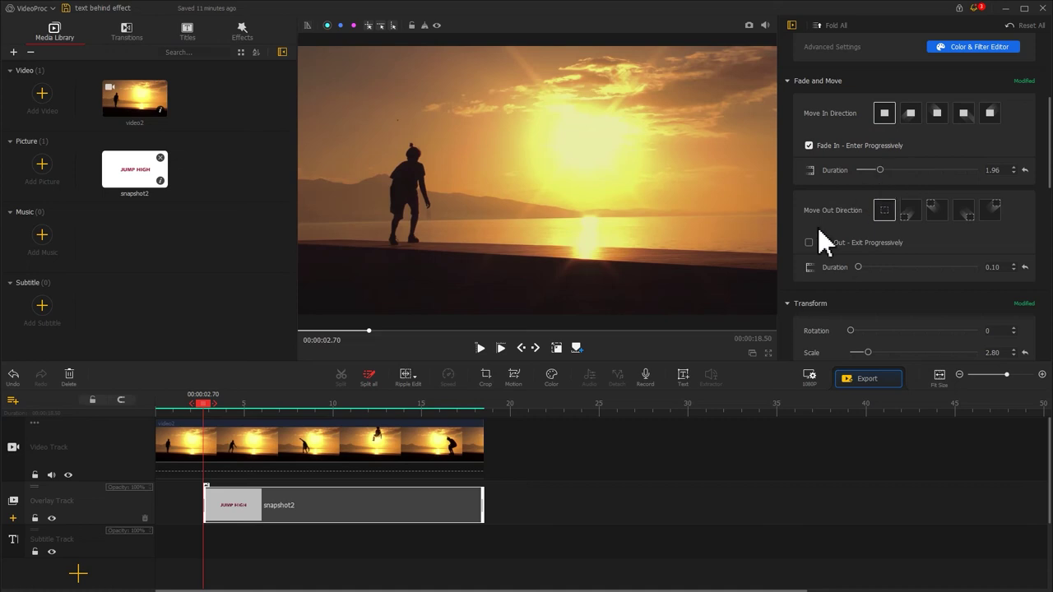
{"action": "left_click_drag", "start_coordinate": [206, 409], "coordinate": [141, 411]}
{"action": "key", "text": "space"}
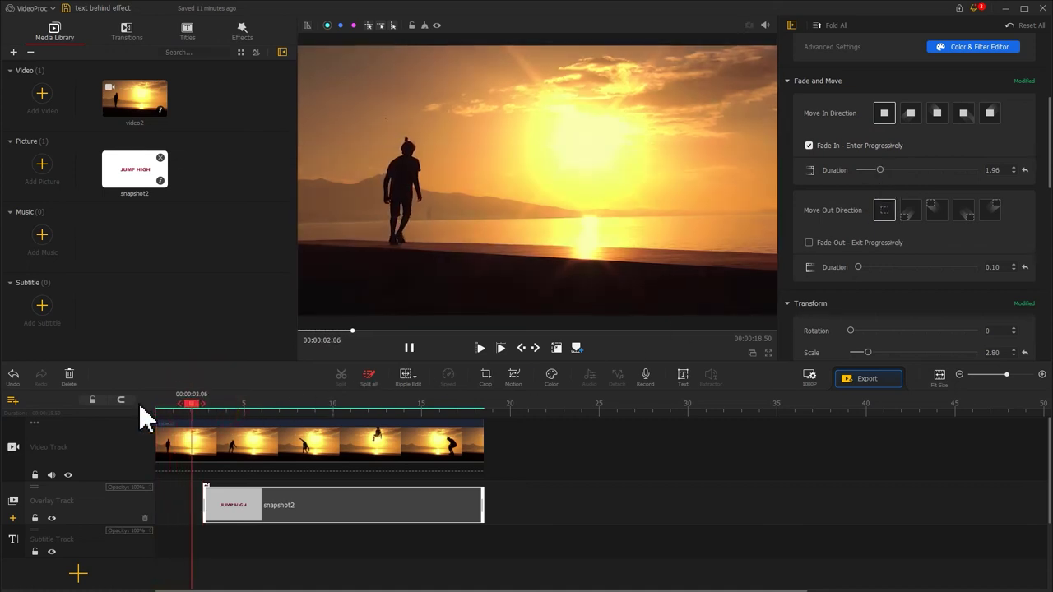